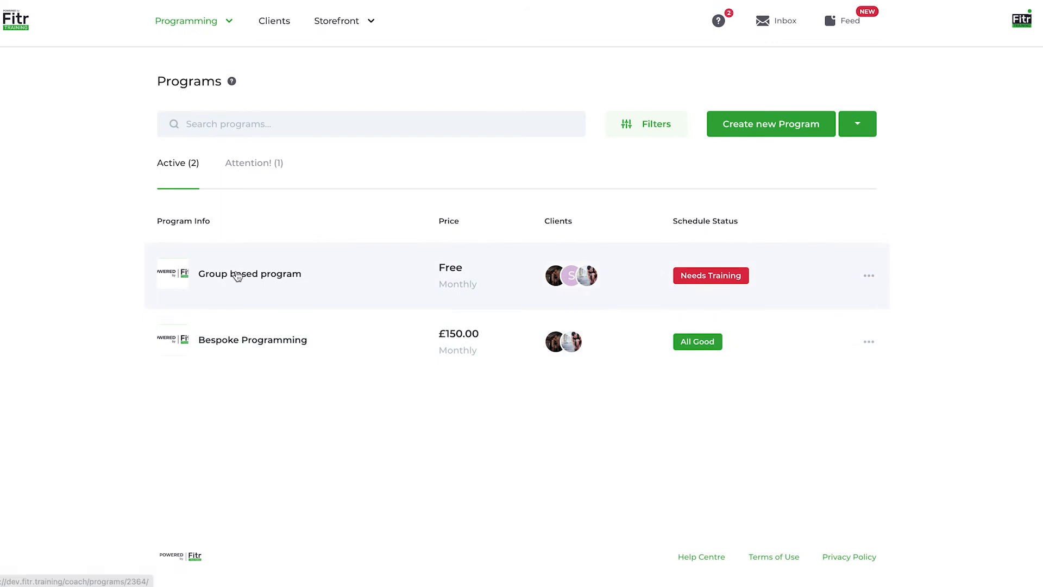
Open the Group based program from the programs list and go to its settings
scroll(471, 380, "down", 2)
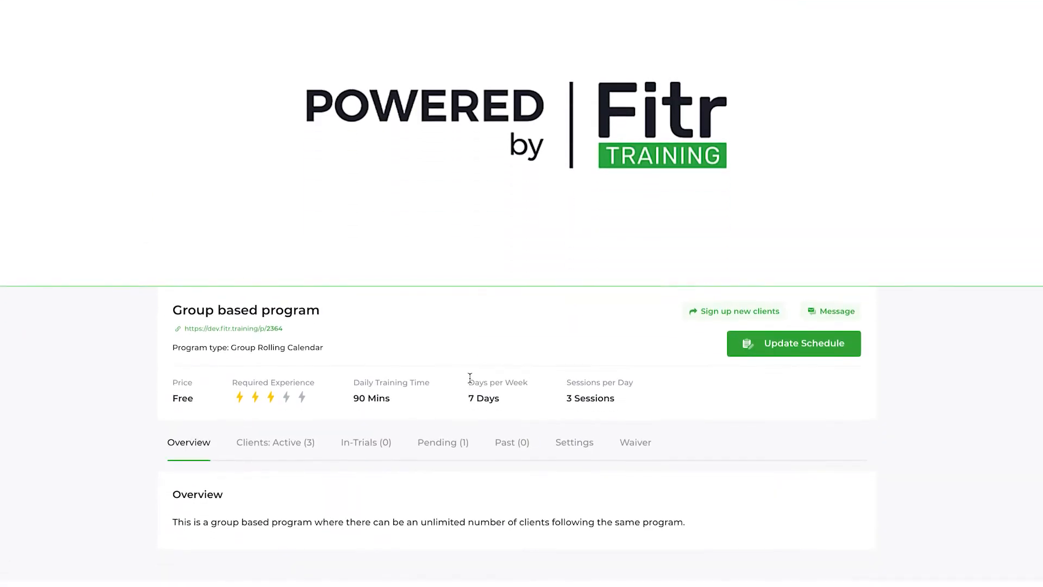
left_click(582, 449)
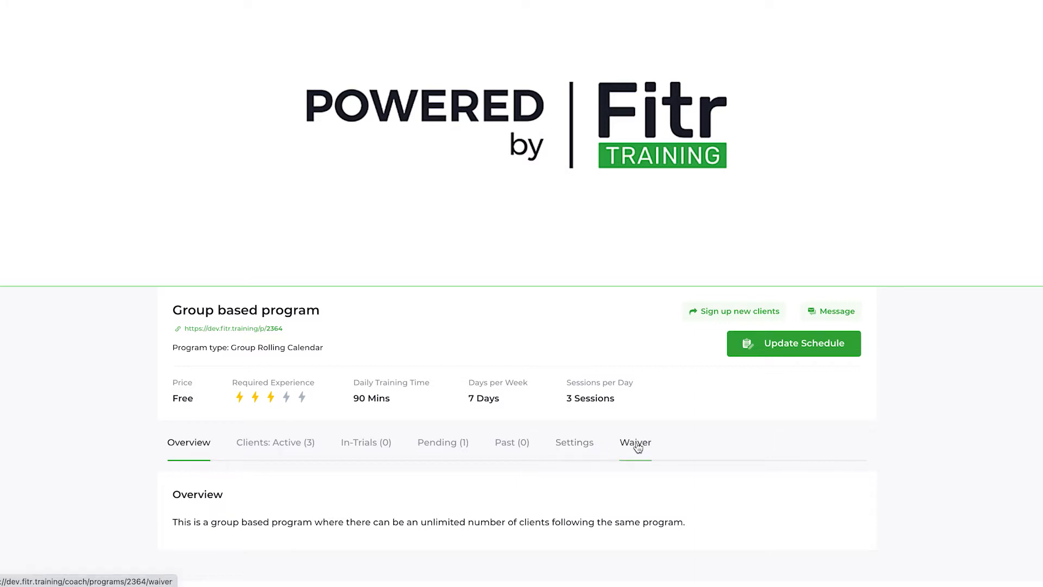
left_click(585, 450)
scroll(586, 450, "down", 5)
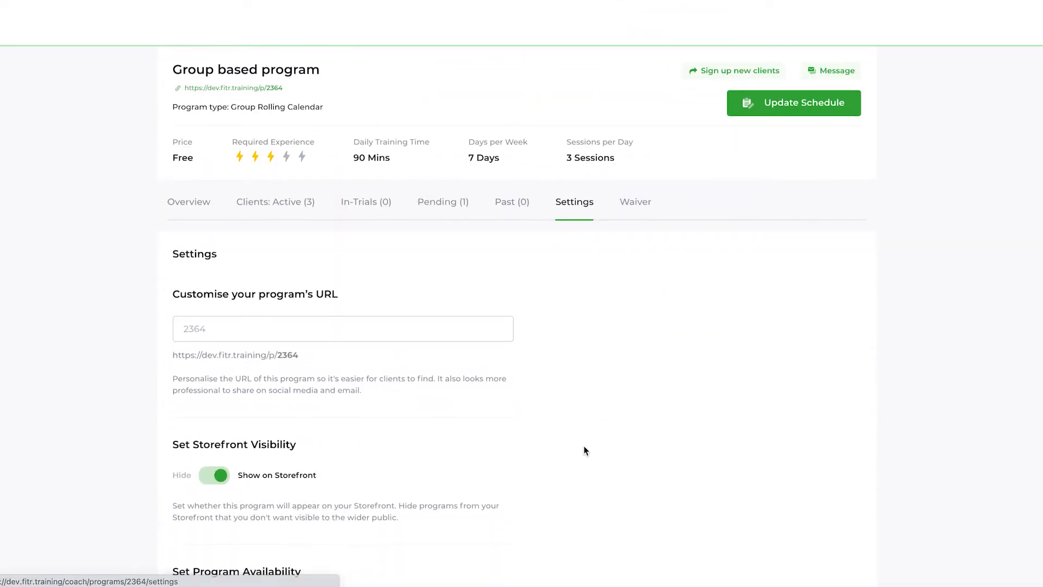
Customise the program's URL by setting its ending to bespoke
scroll(584, 449, "down", 1)
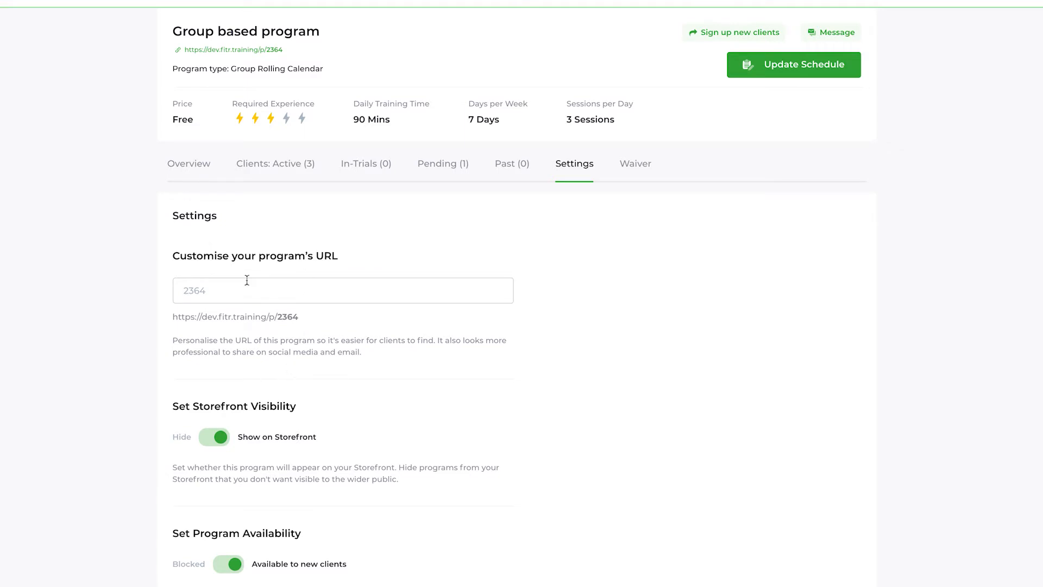
scroll(246, 280, "up", 1)
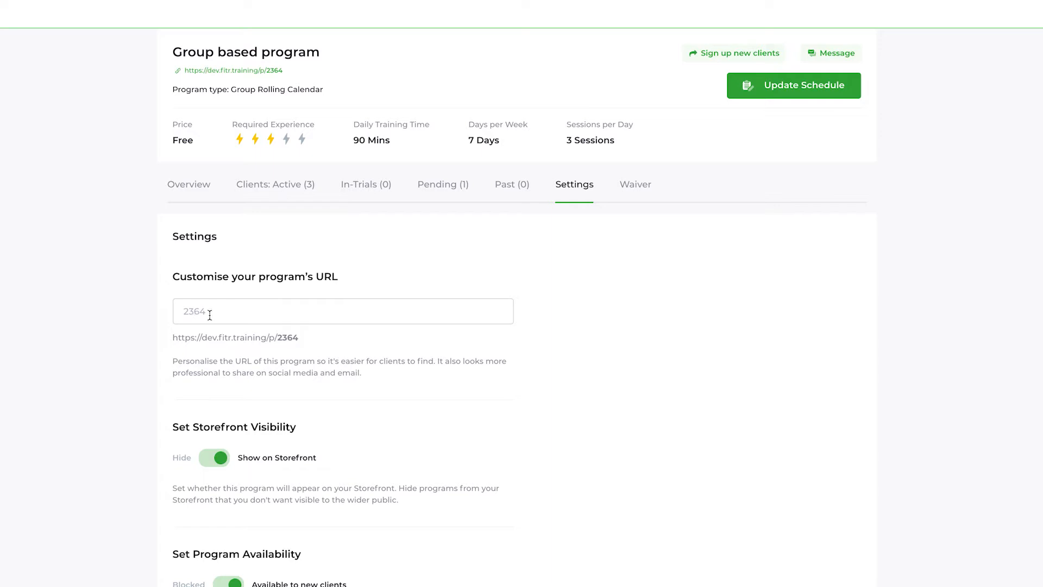
left_click(287, 308)
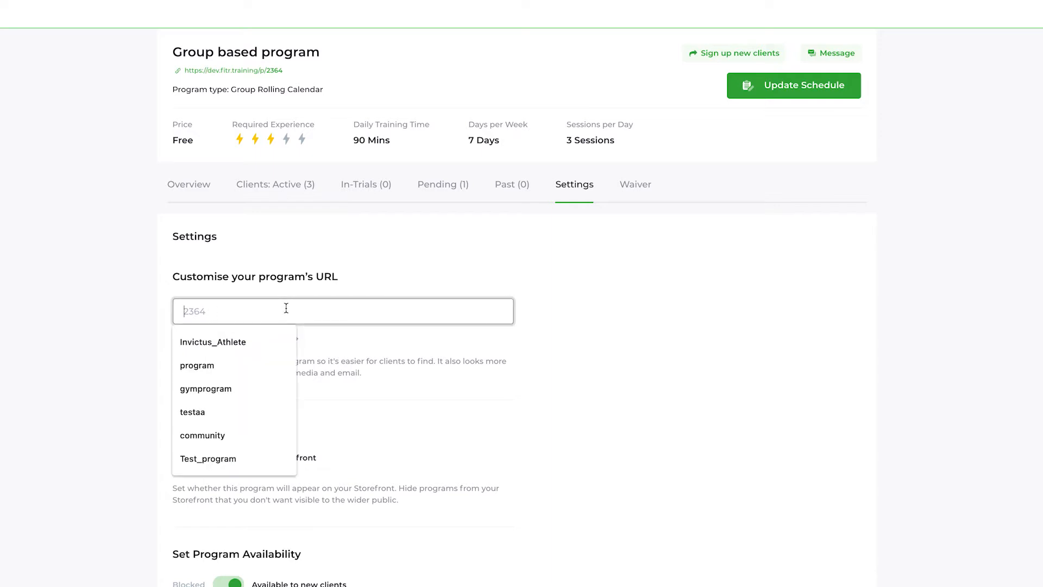
type("bespoke")
left_click(690, 336)
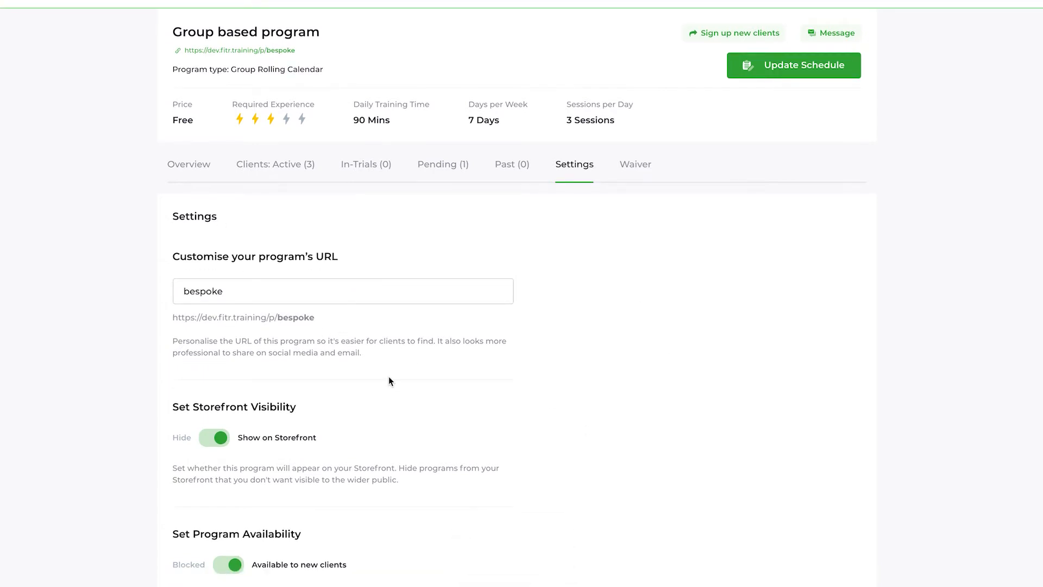
Switch the program's storefront visibility to Hide and back to Show on Storefront
scroll(389, 377, "down", 2)
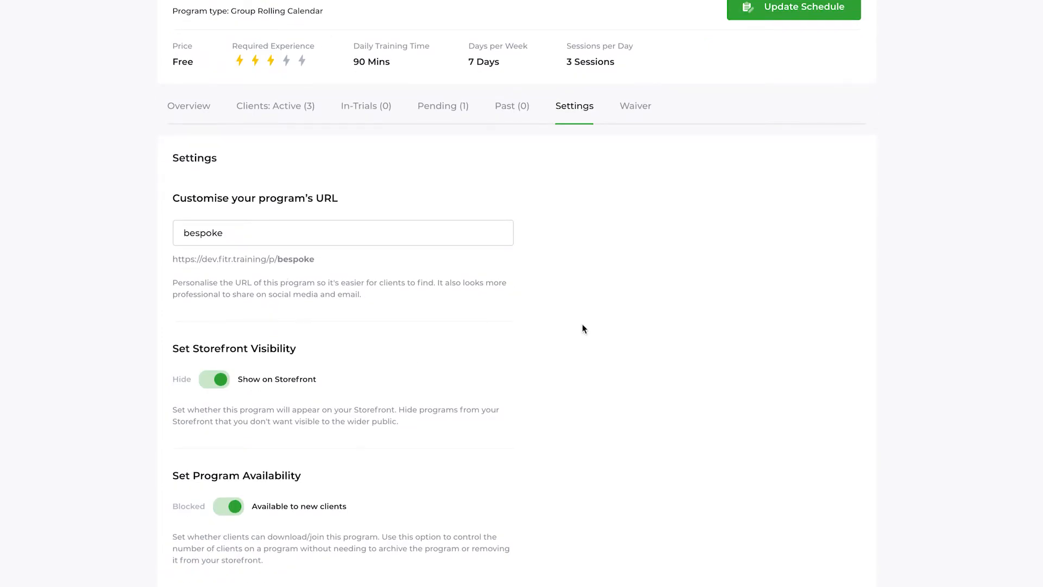
scroll(582, 324, "down", 2)
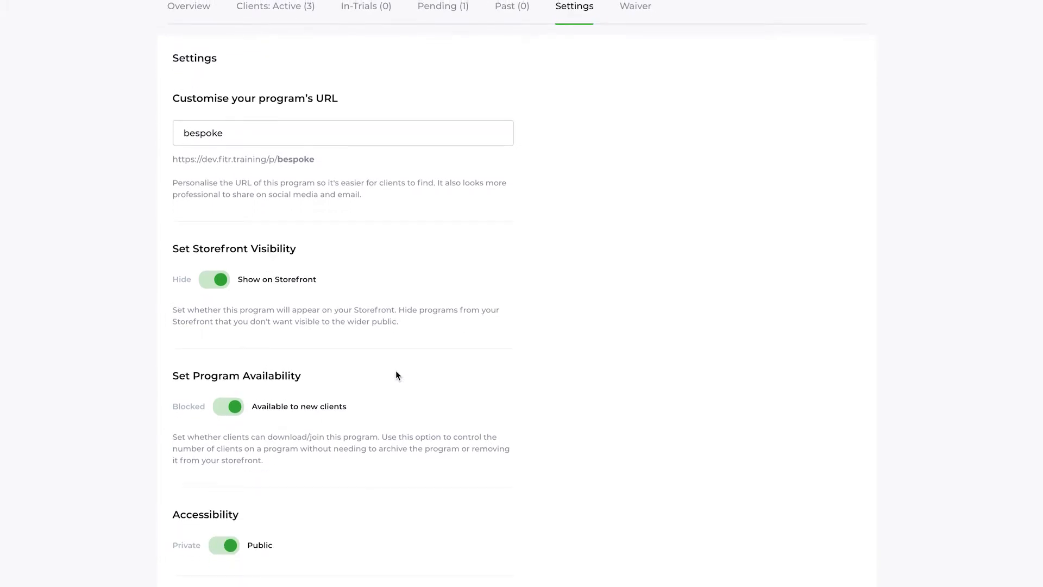
left_click(218, 281)
left_click(217, 281)
Block new client subscriptions to the program and make it available to new clients again
scroll(438, 266, "down", 1)
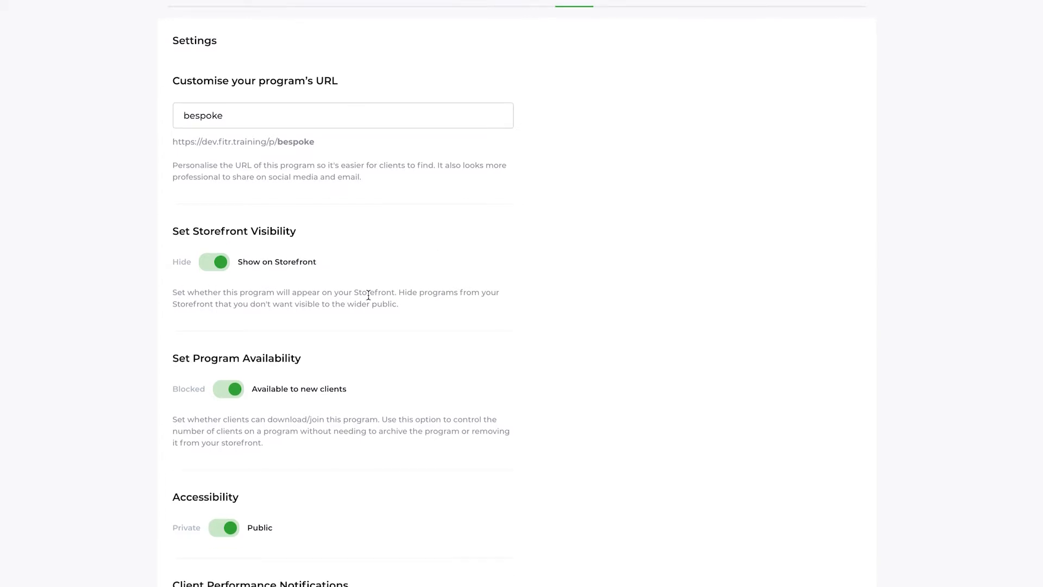
scroll(368, 295, "down", 2)
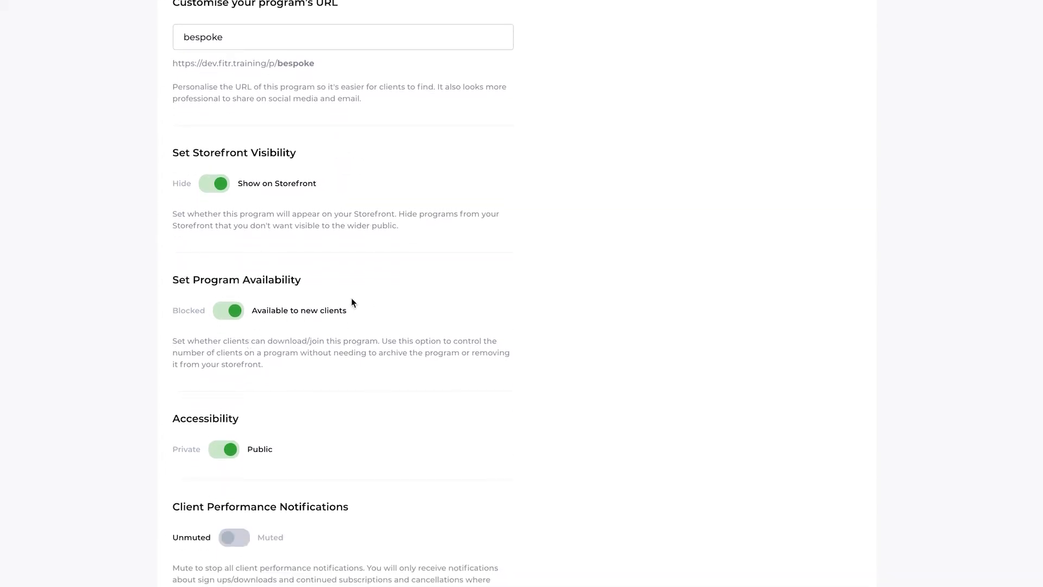
scroll(363, 298, "down", 1)
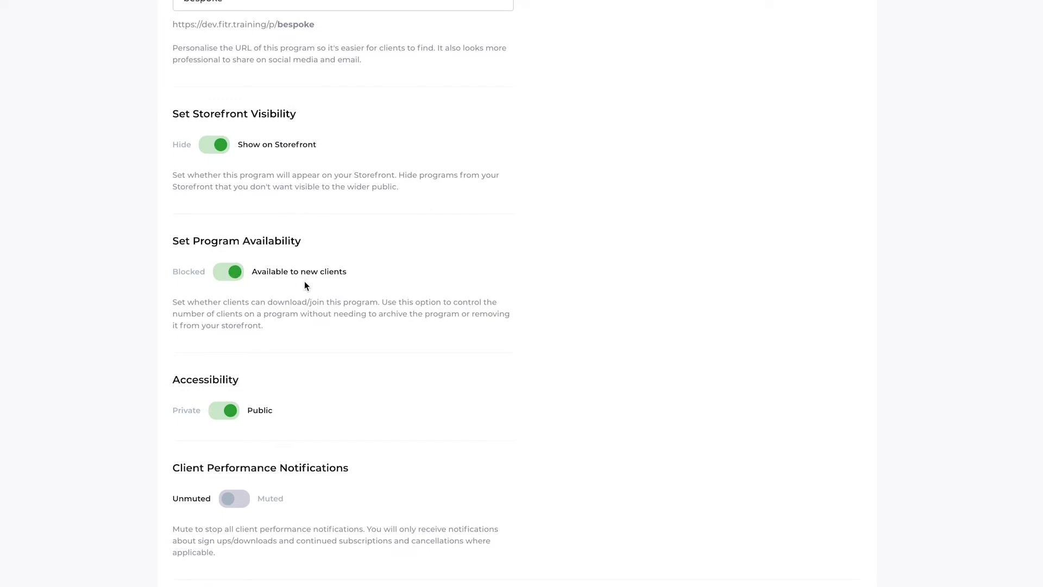
left_click(234, 274)
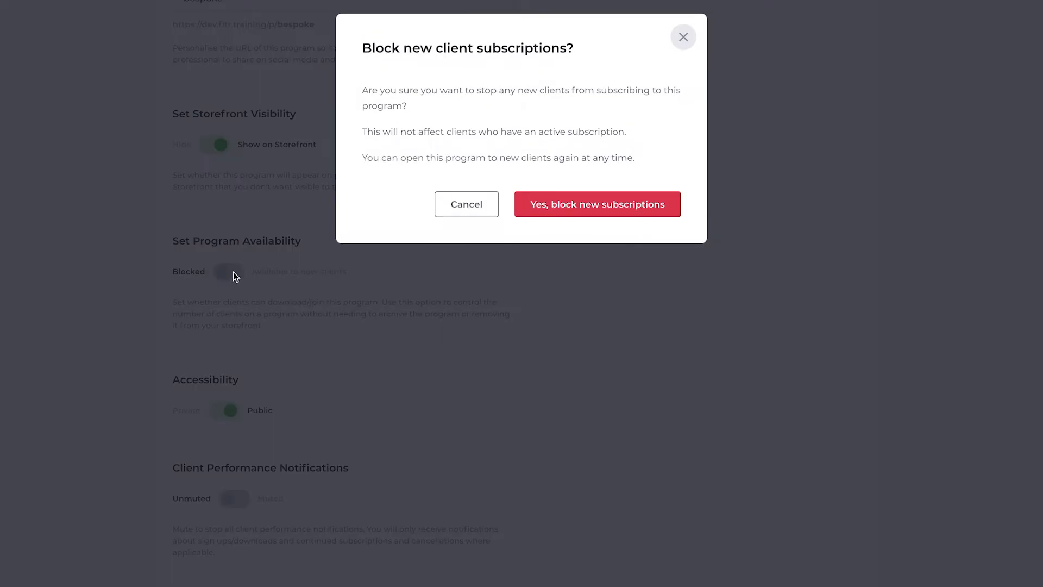
left_click(598, 210)
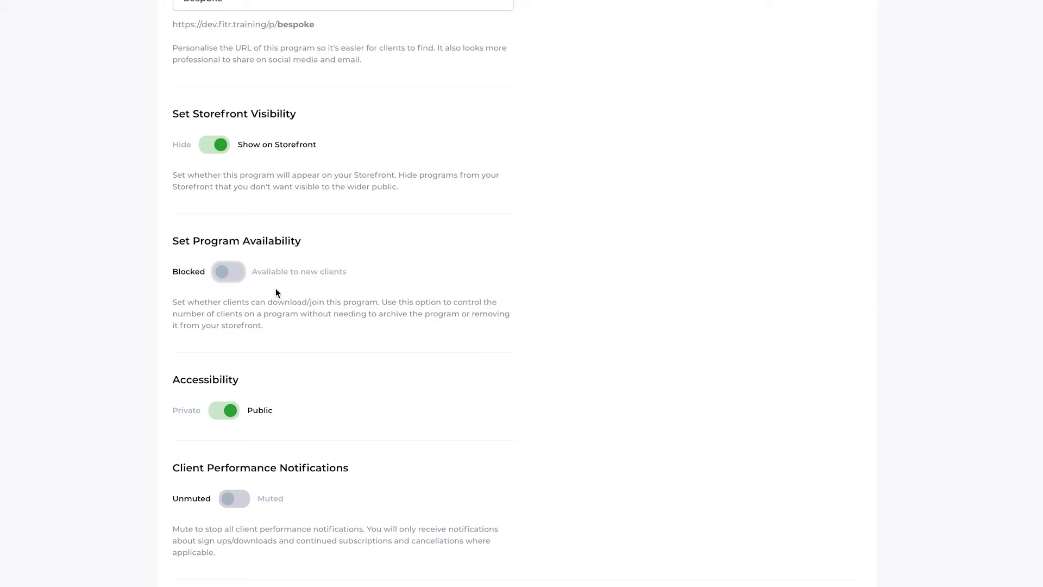
left_click(229, 272)
Set the program's accessibility to Private and add the first two clients in the client list to its allowed list
scroll(422, 399, "down", 2)
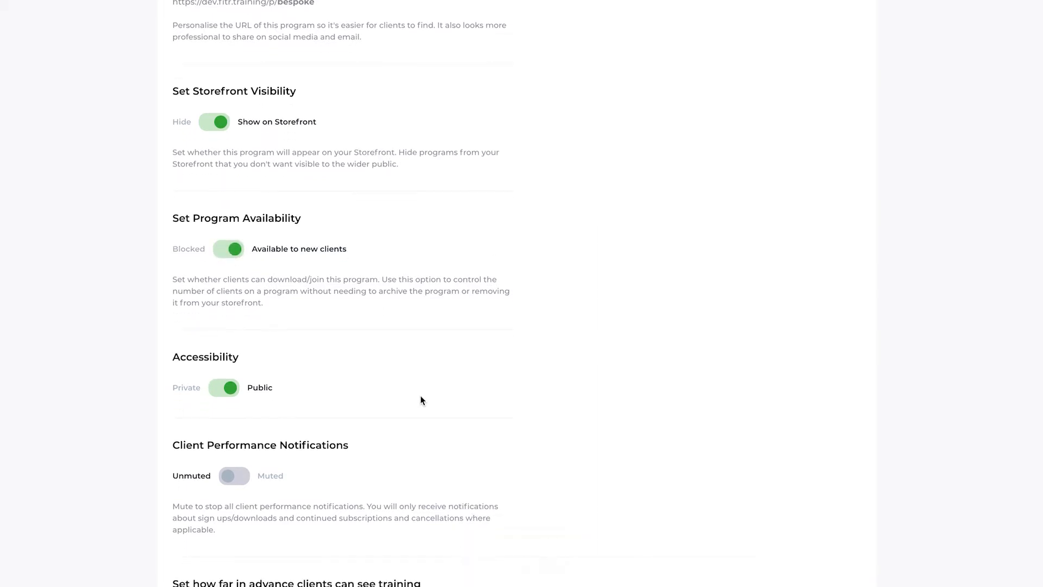
scroll(471, 325, "down", 1)
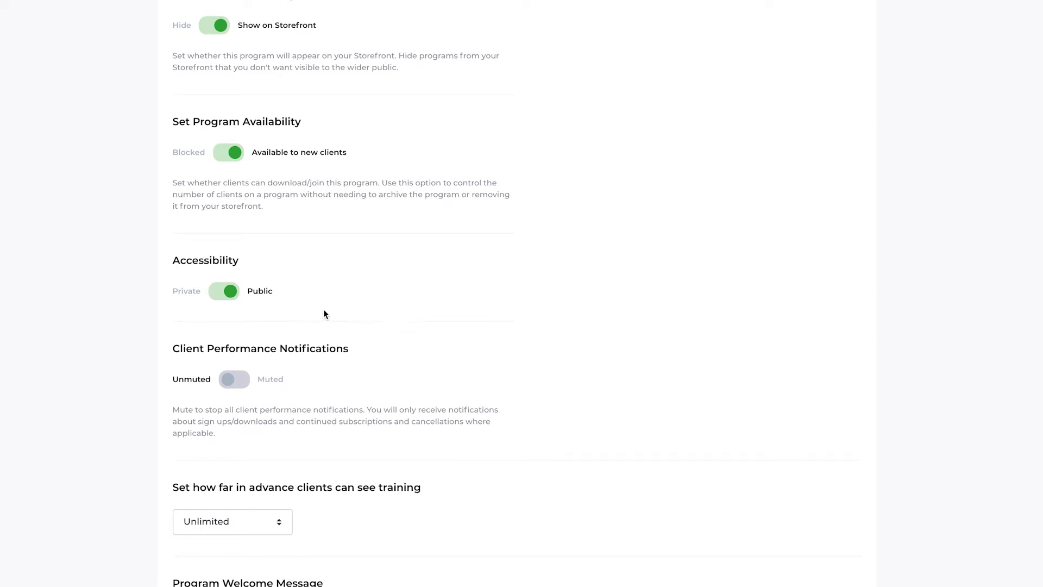
left_click(226, 293)
scroll(558, 294, "down", 1)
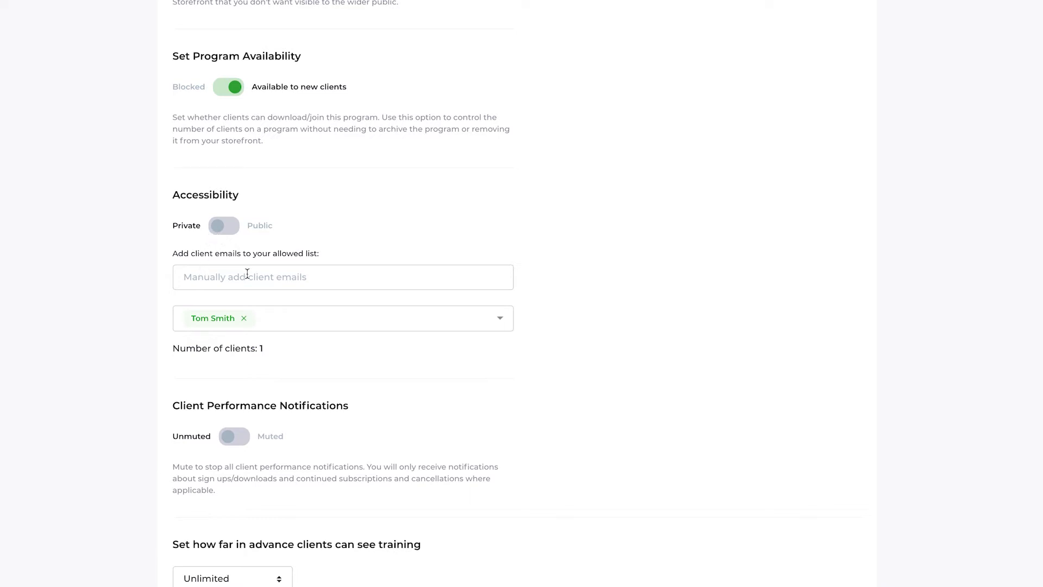
left_click(505, 325)
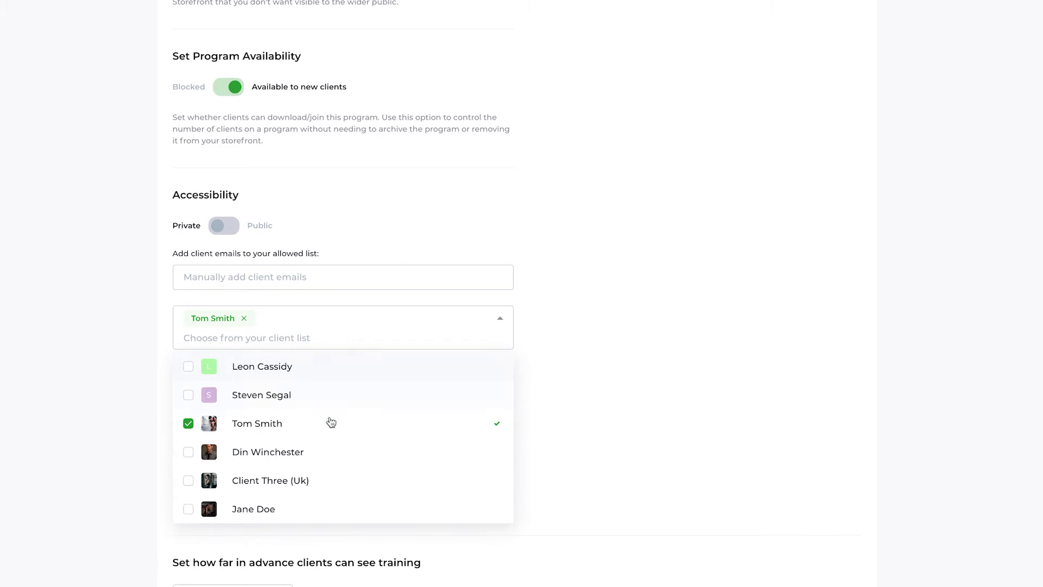
left_click(309, 405)
left_click(268, 376)
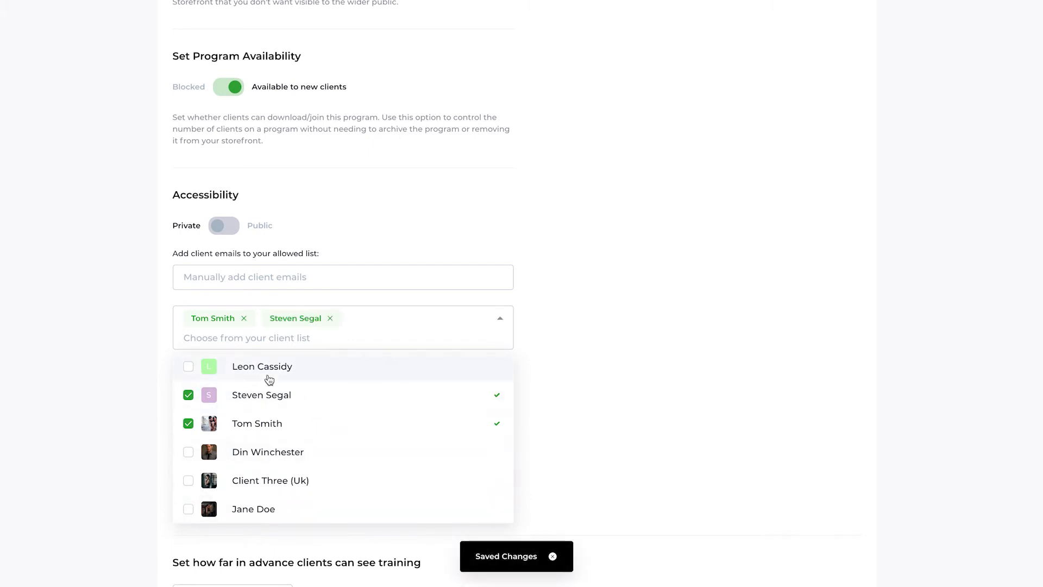
left_click(499, 320)
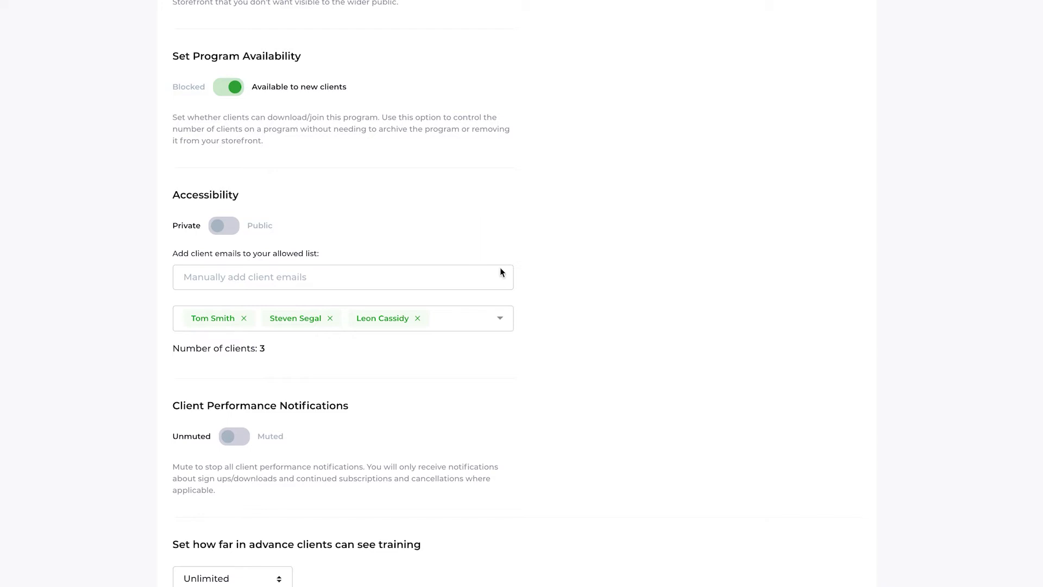
Set the program's accessibility back to Public
scroll(526, 399, "down", 1)
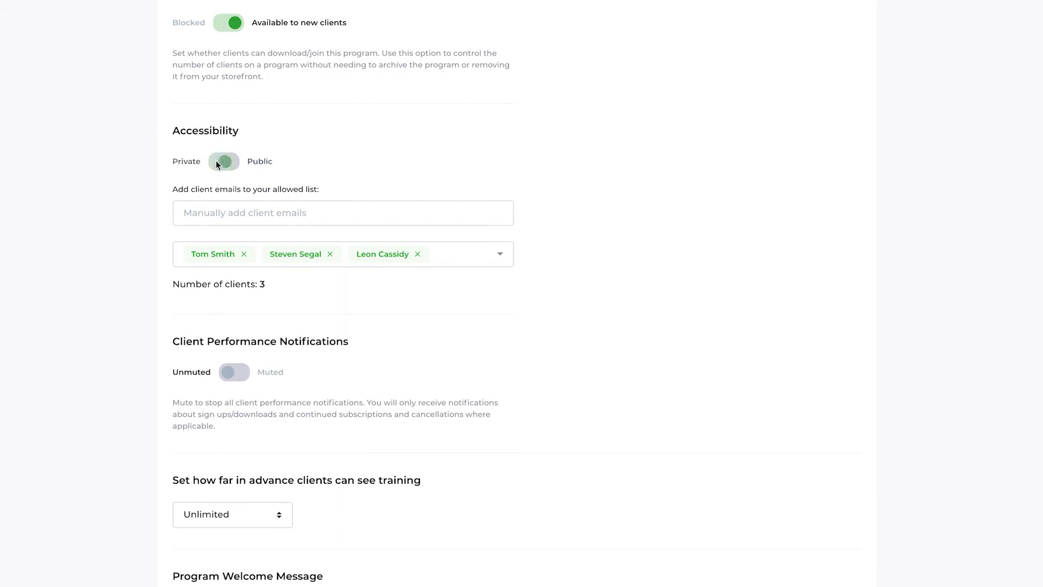
left_click(218, 162)
Mute the client performance notifications and unmute them again
scroll(419, 370, "down", 1)
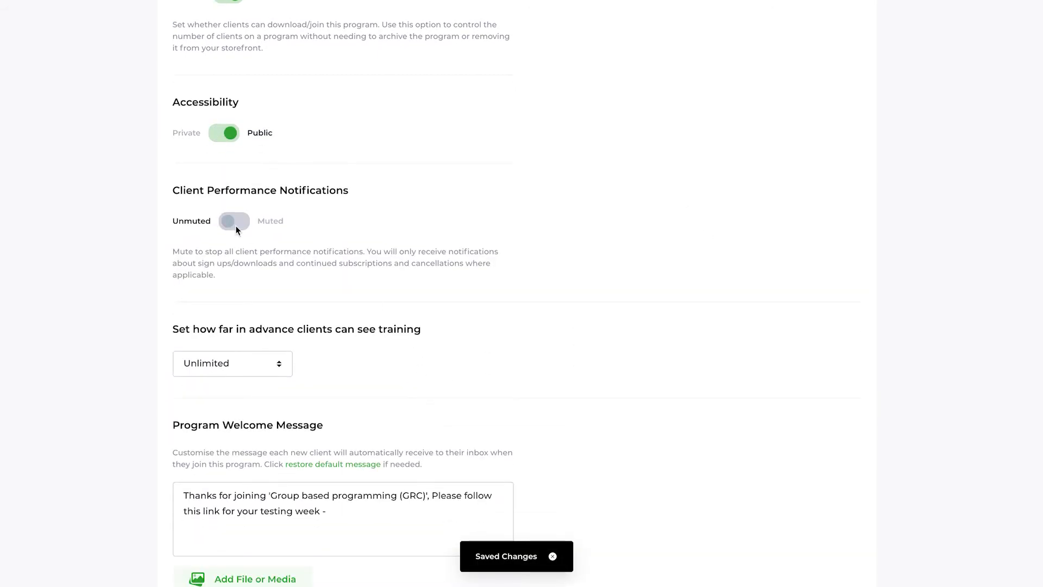
scroll(337, 321, "up", 1)
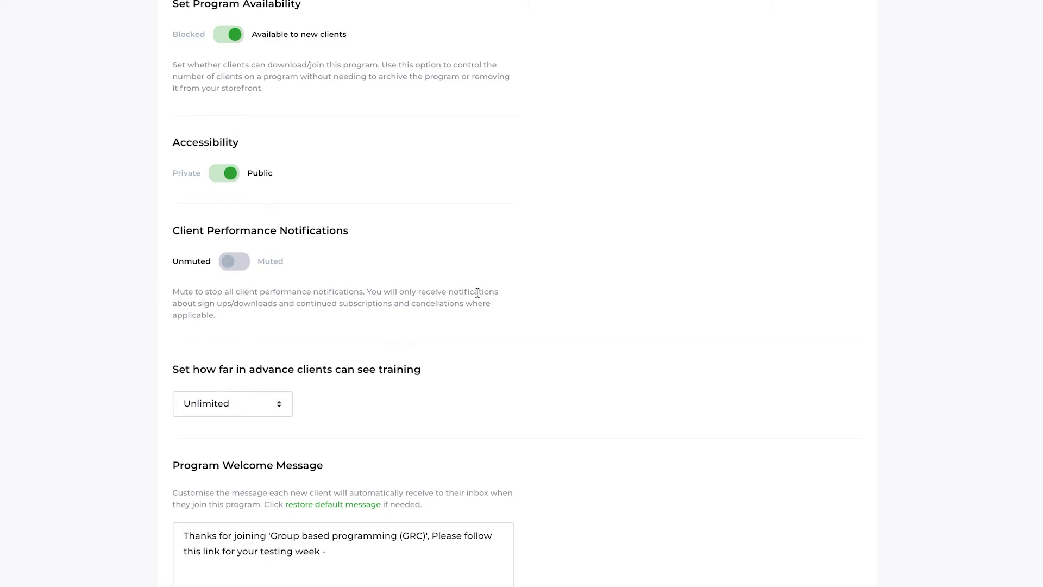
scroll(478, 293, "down", 1)
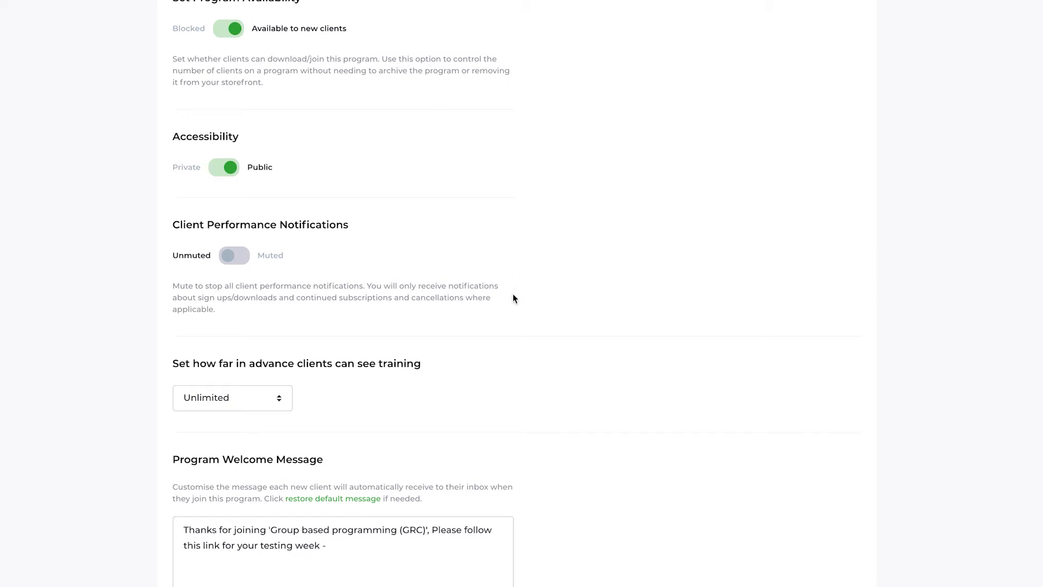
left_click(234, 255)
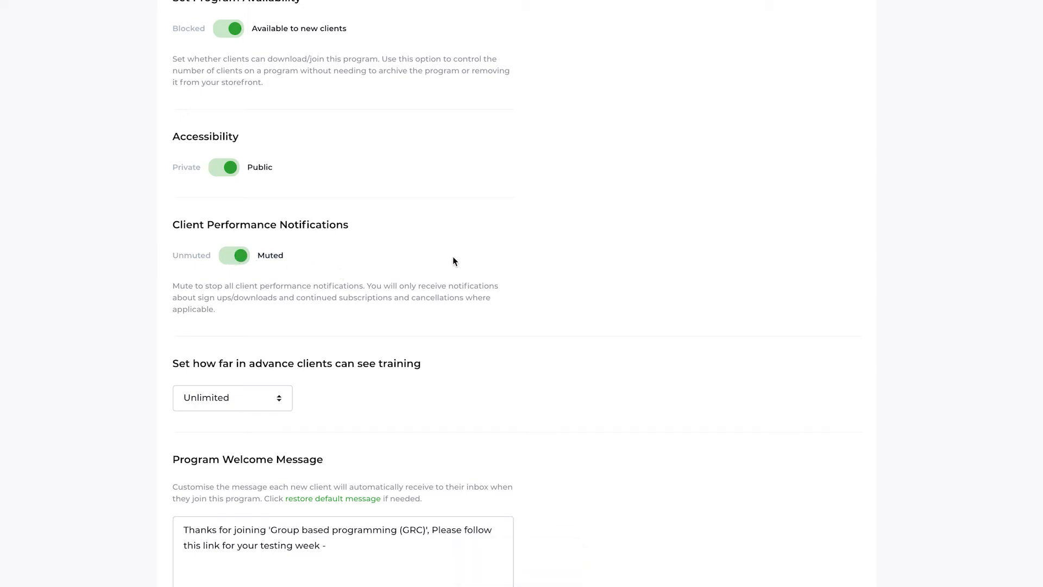
left_click(239, 268)
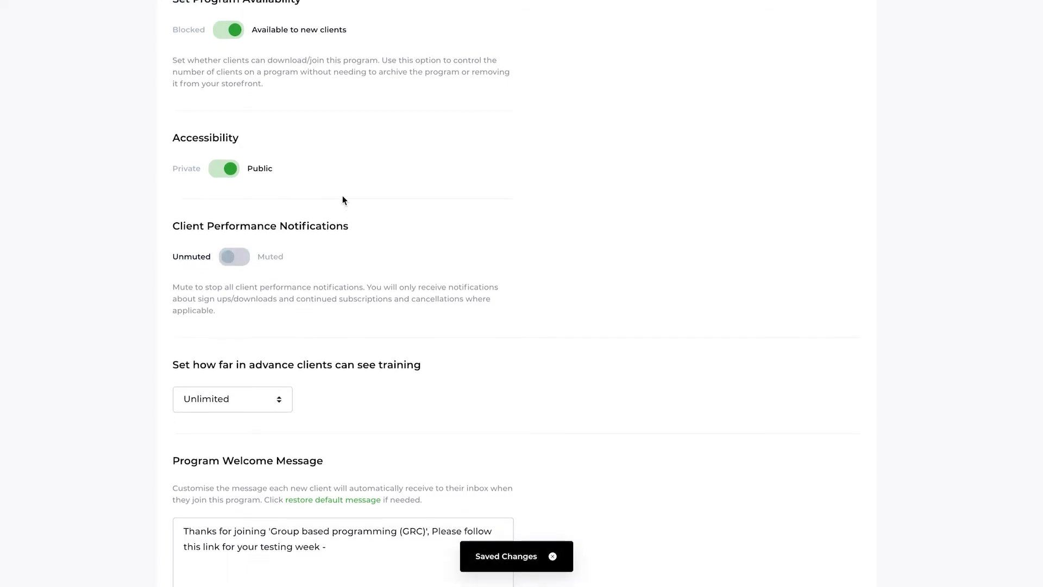
Examine the options for how far in advance clients can see training, keeping Unlimited, and review the program welcome message
scroll(343, 200, "down", 1)
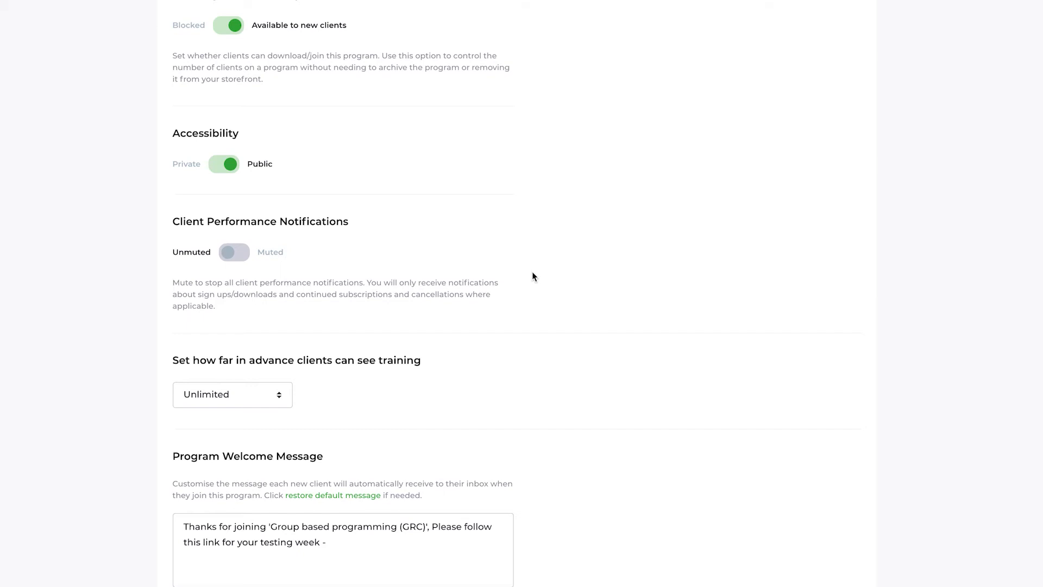
scroll(533, 277, "down", 2)
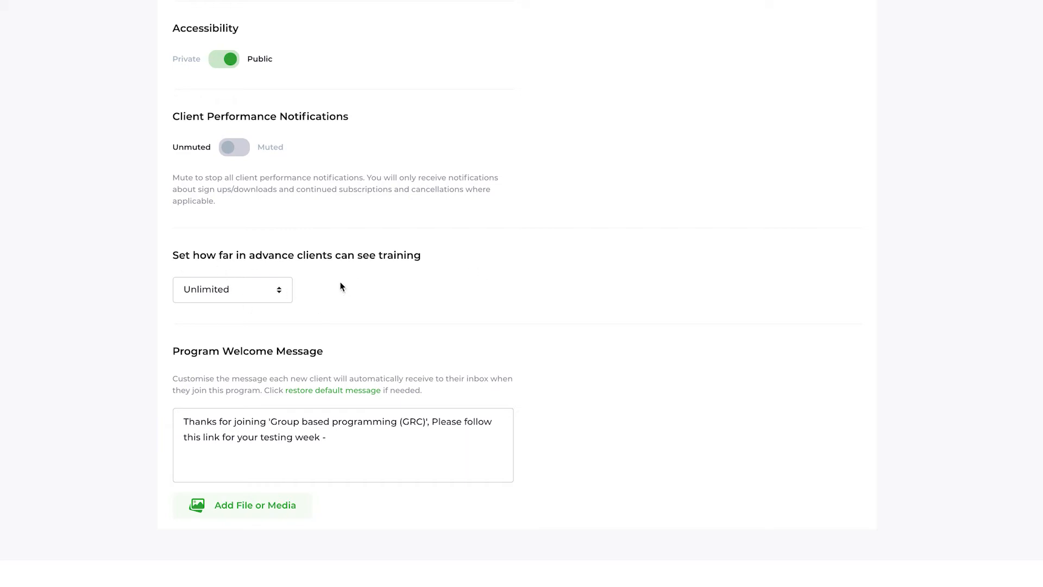
left_click(214, 288)
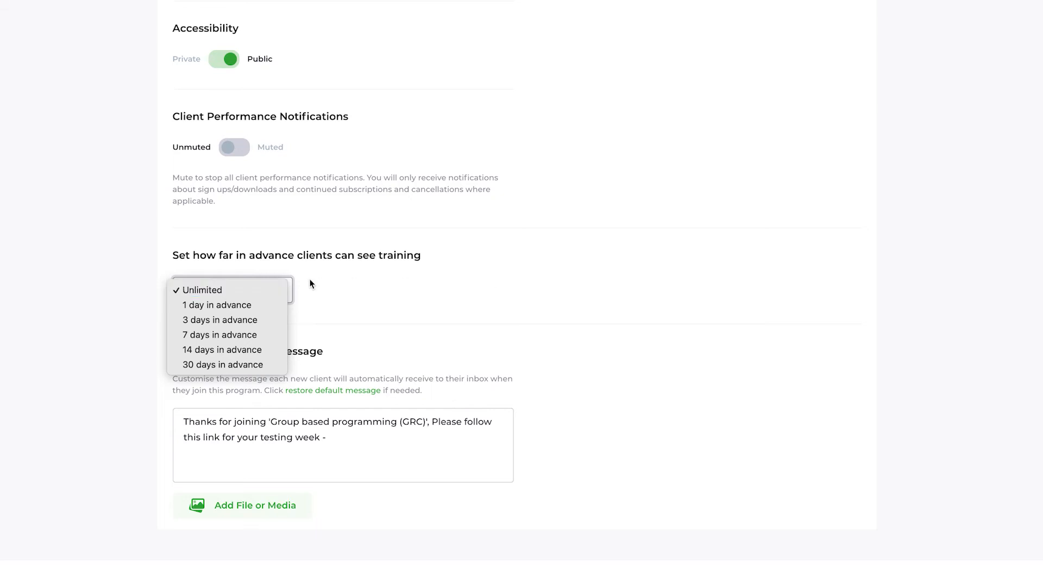
left_click(243, 289)
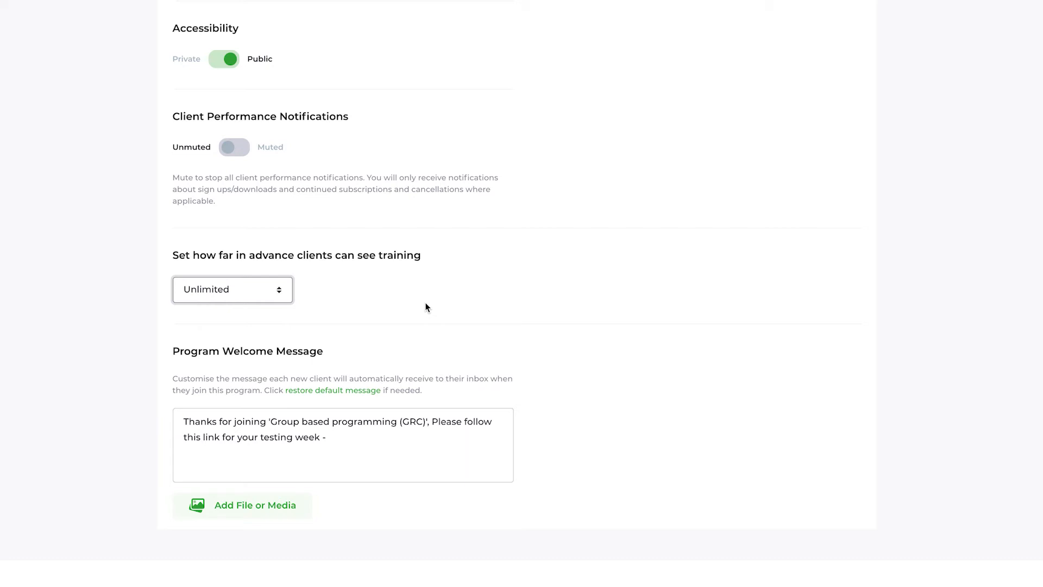
left_click(275, 292)
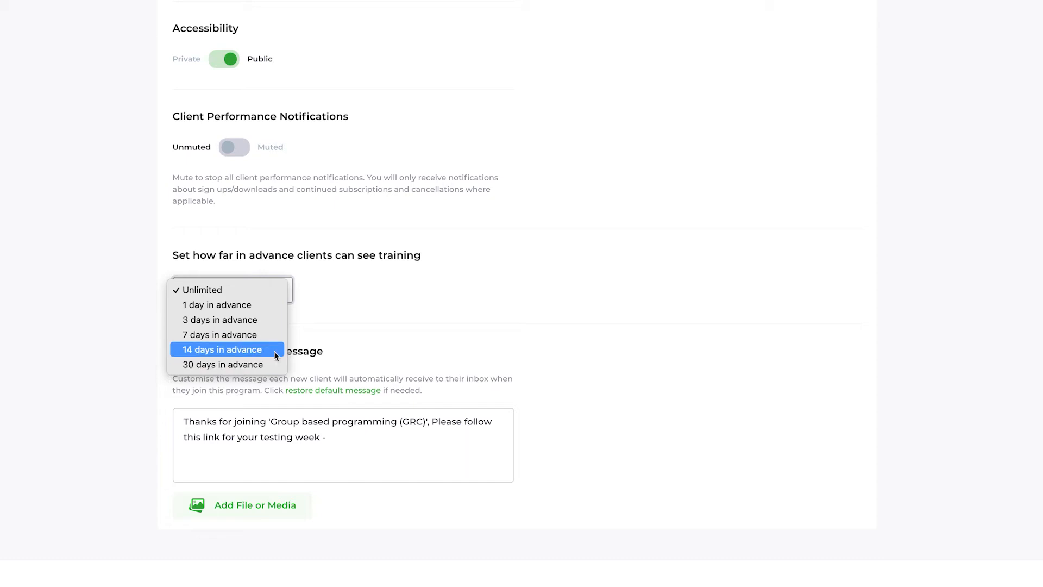
left_click(230, 305)
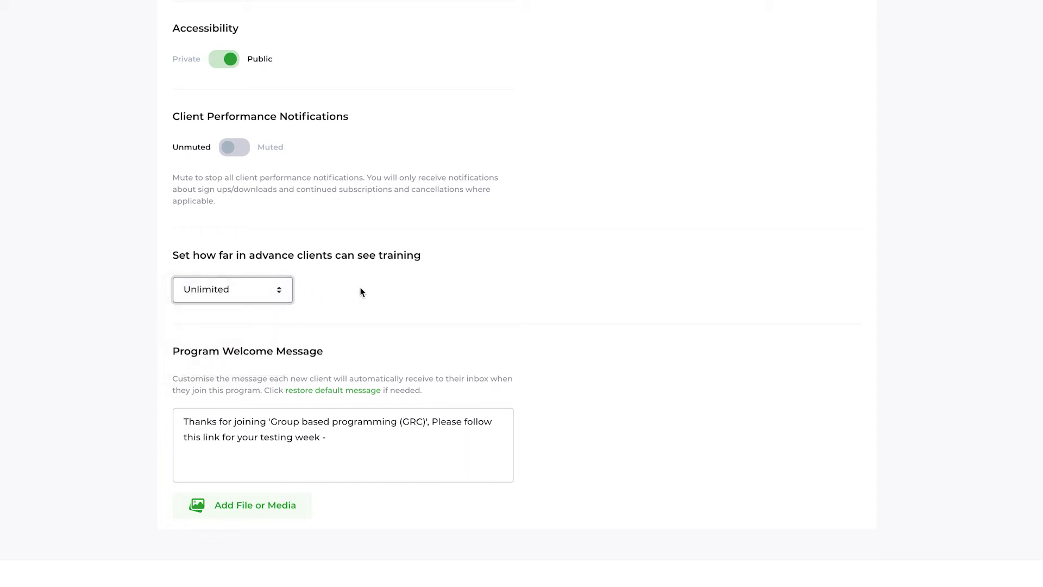
scroll(596, 350, "down", 1)
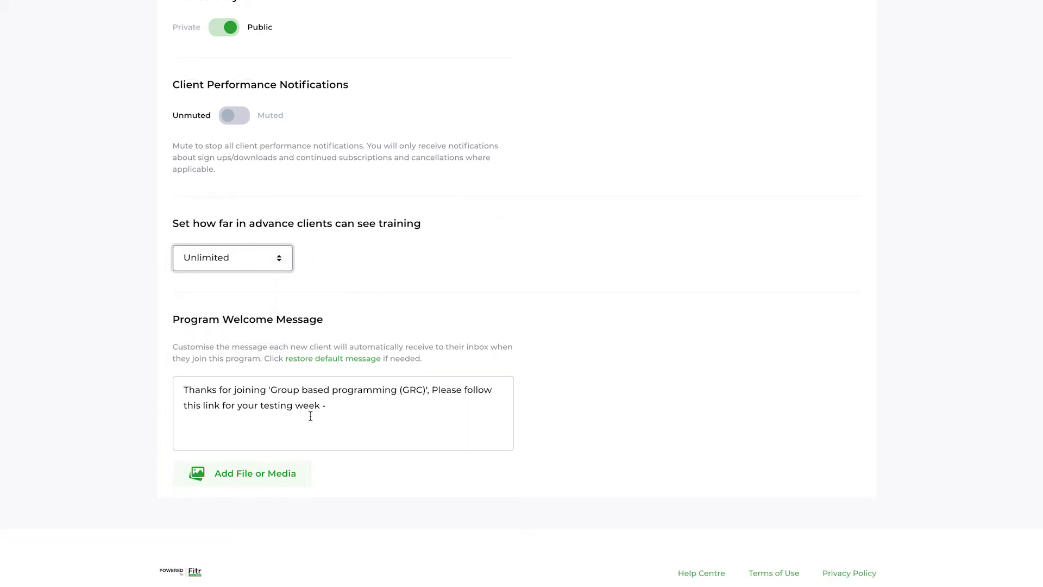
scroll(501, 385, "down", 1)
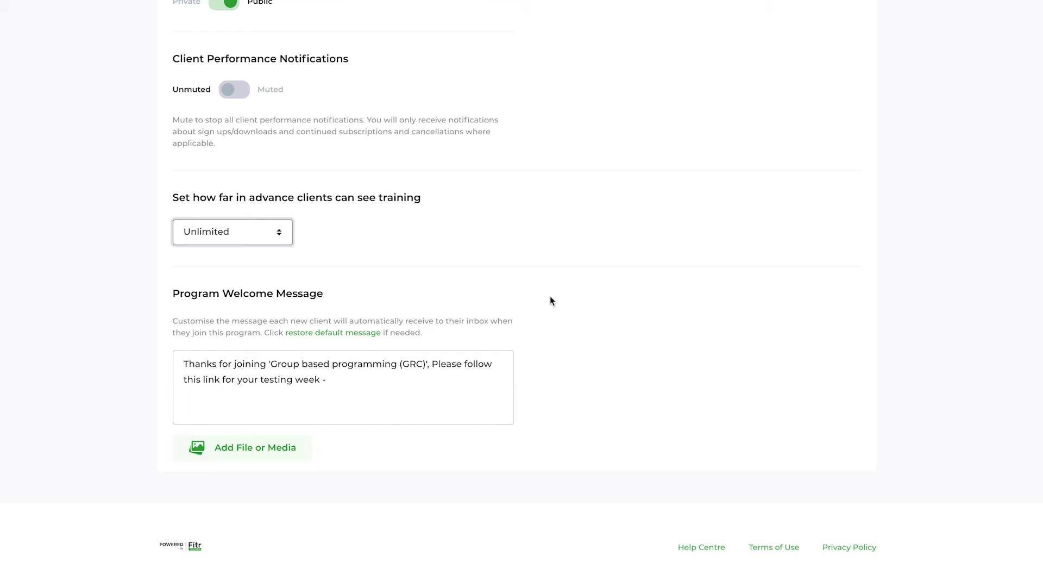
scroll(550, 296, "up", 7)
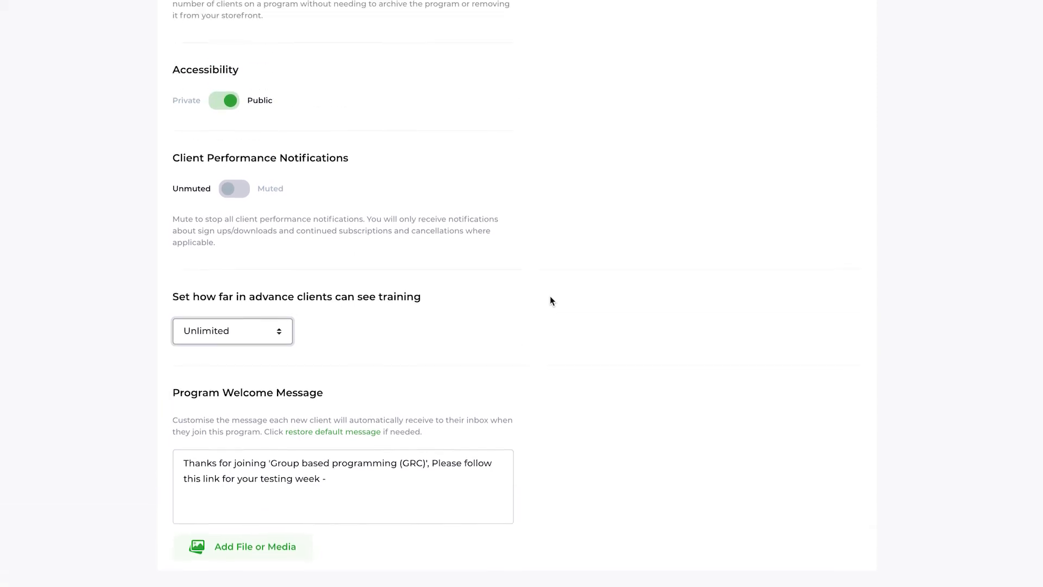
Review the program's settings again, from the custom URL through advance training visibility and the welcome message
scroll(551, 297, "up", 3)
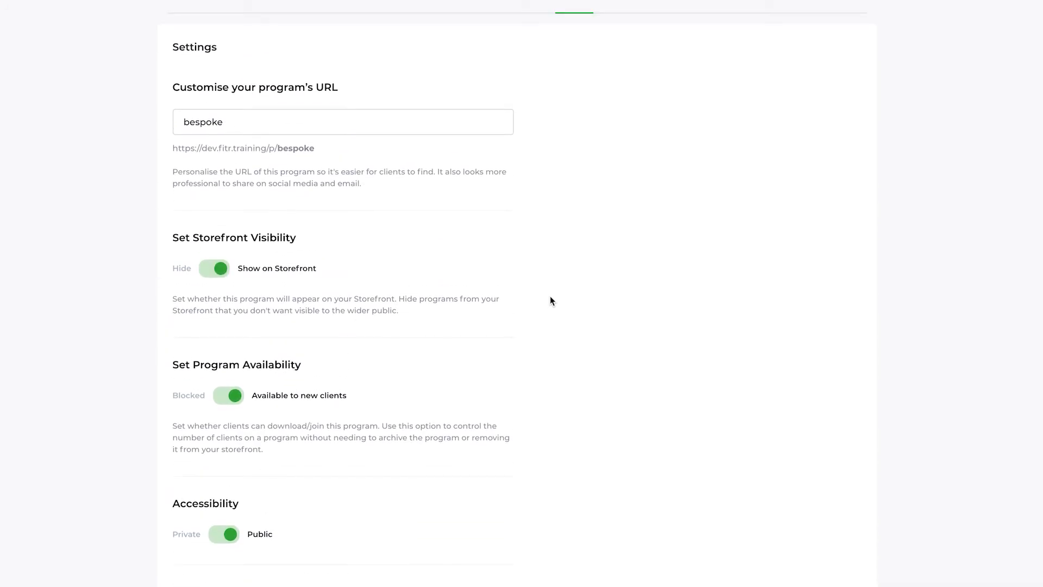
scroll(550, 301, "up", 1)
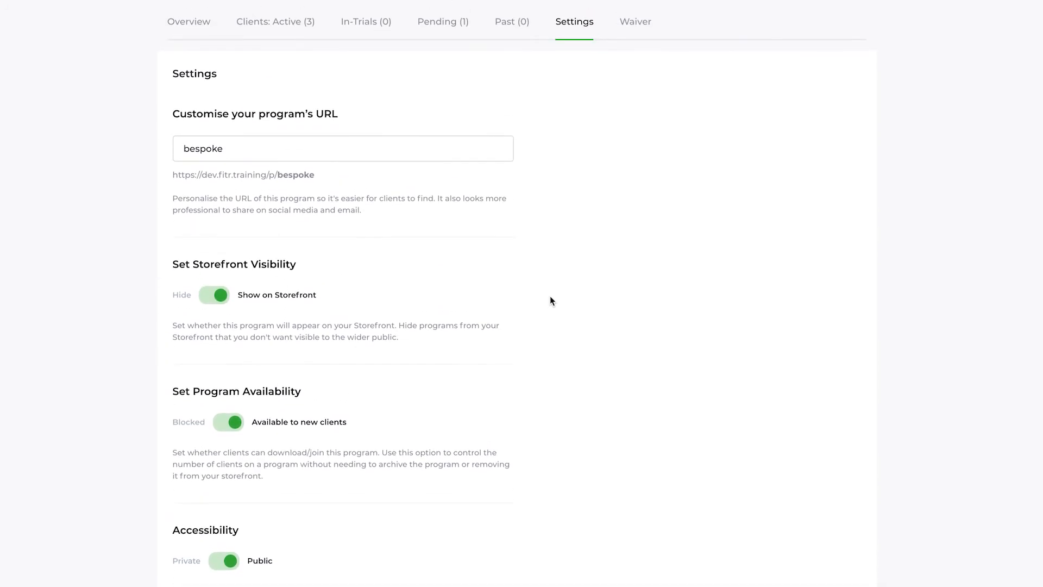
scroll(550, 301, "down", 5)
scroll(542, 316, "down", 2)
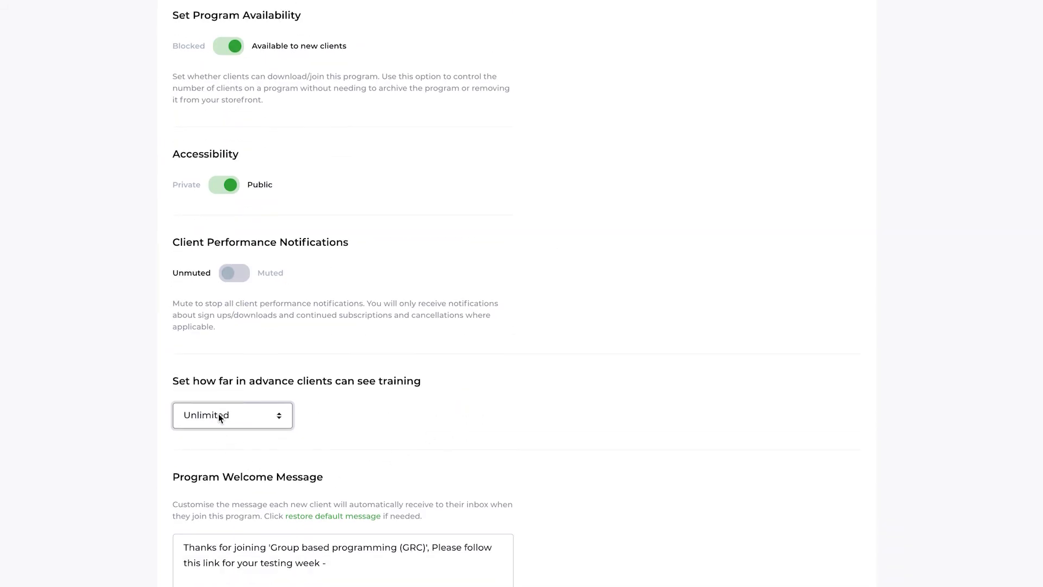
scroll(350, 409, "down", 1)
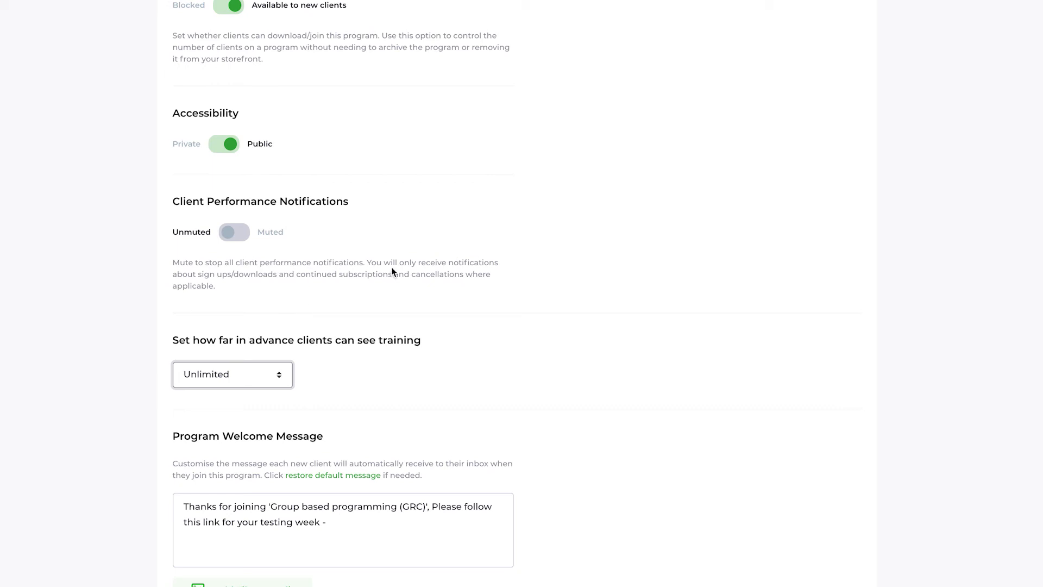
scroll(392, 270, "up", 8)
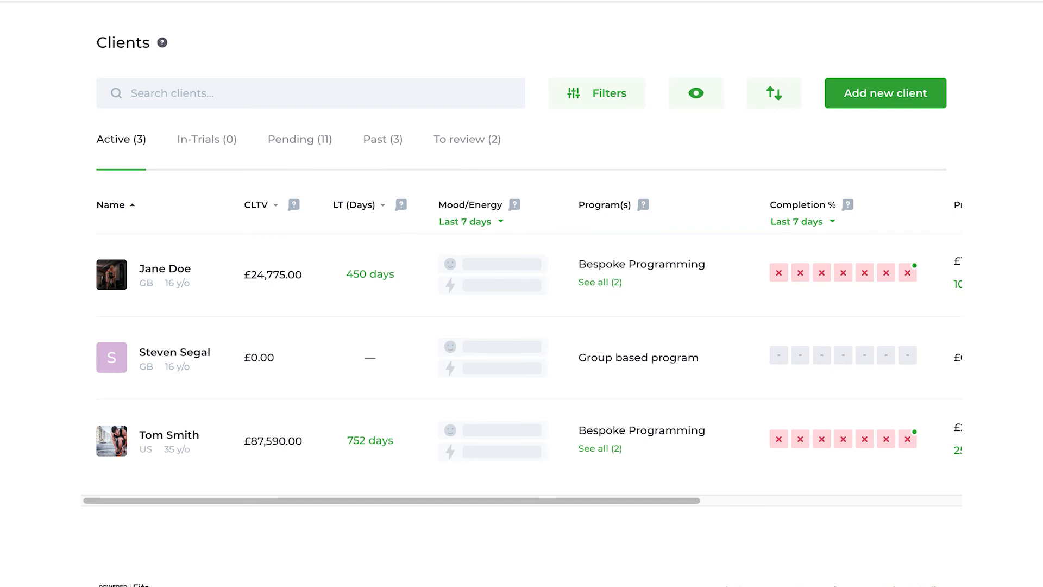
View the second active client's waiver acceptance for the Group based program, then close it
left_click(157, 358)
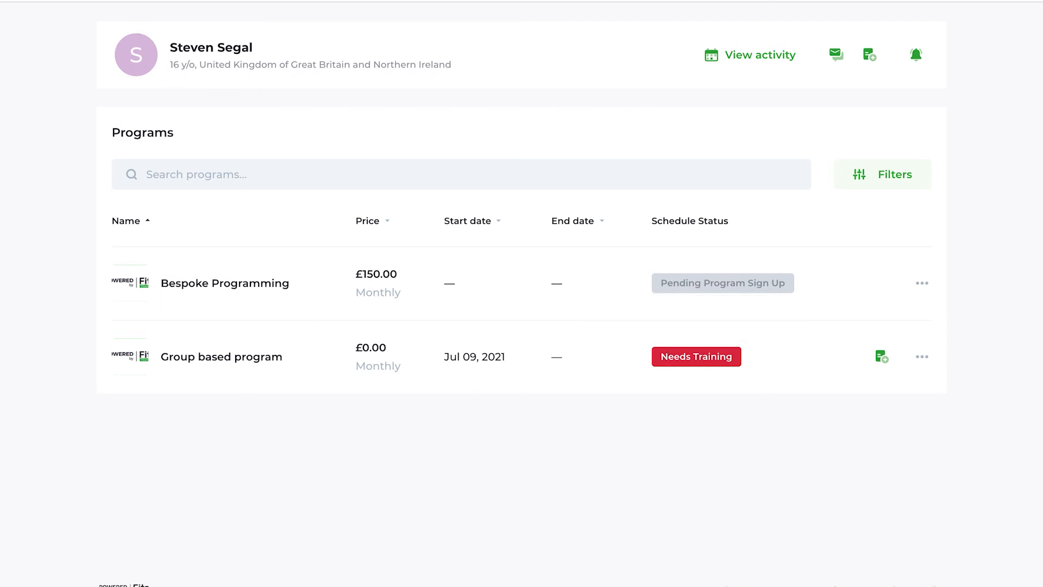
key("alt+Left")
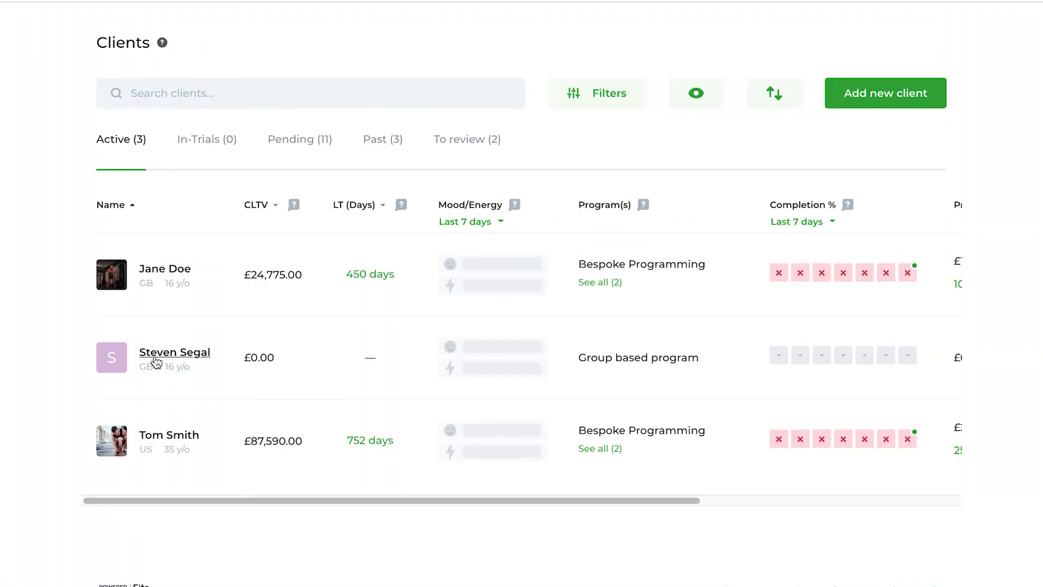
left_click(181, 354)
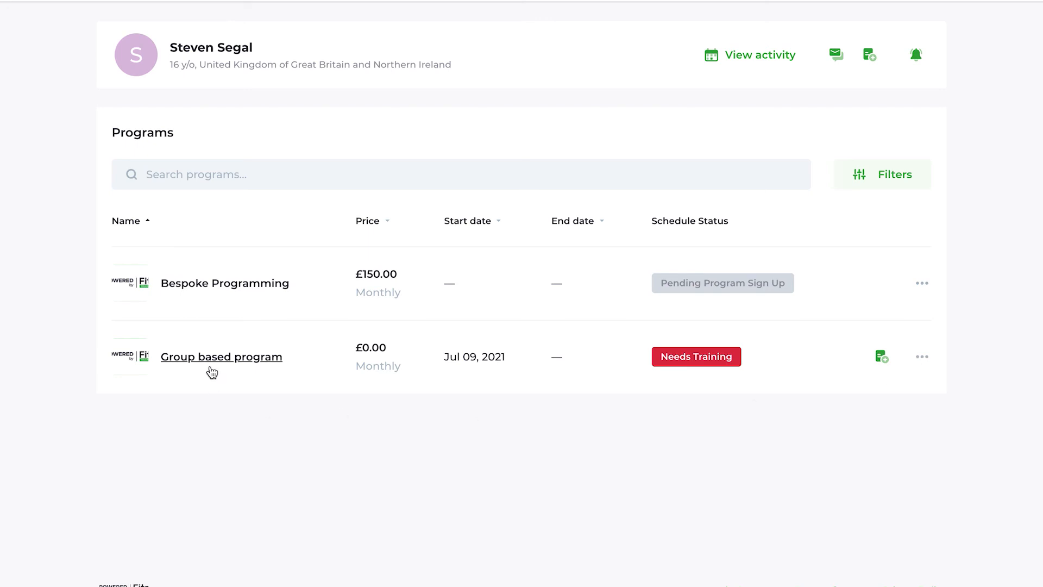
left_click(922, 357)
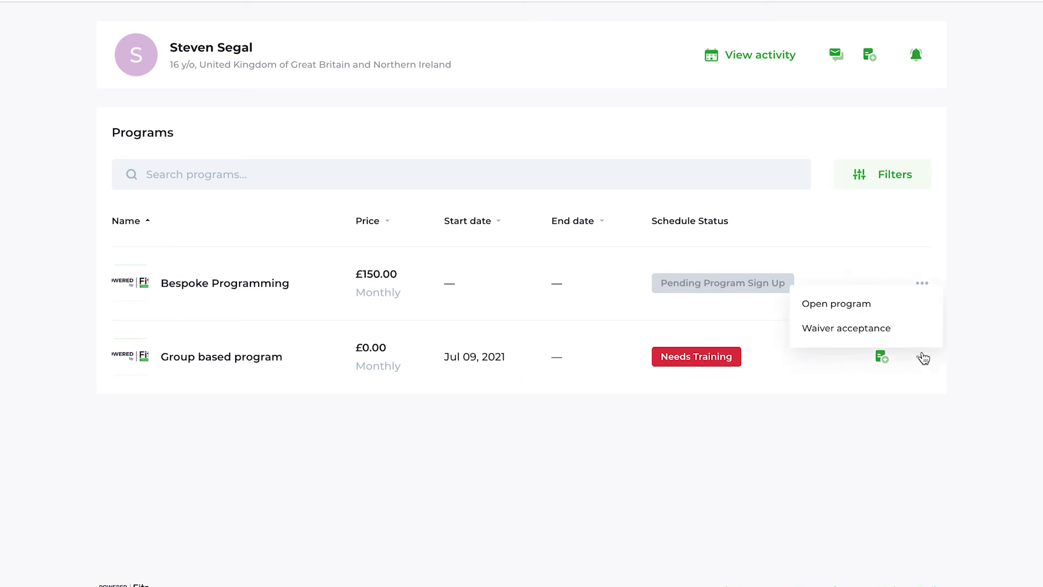
left_click(831, 329)
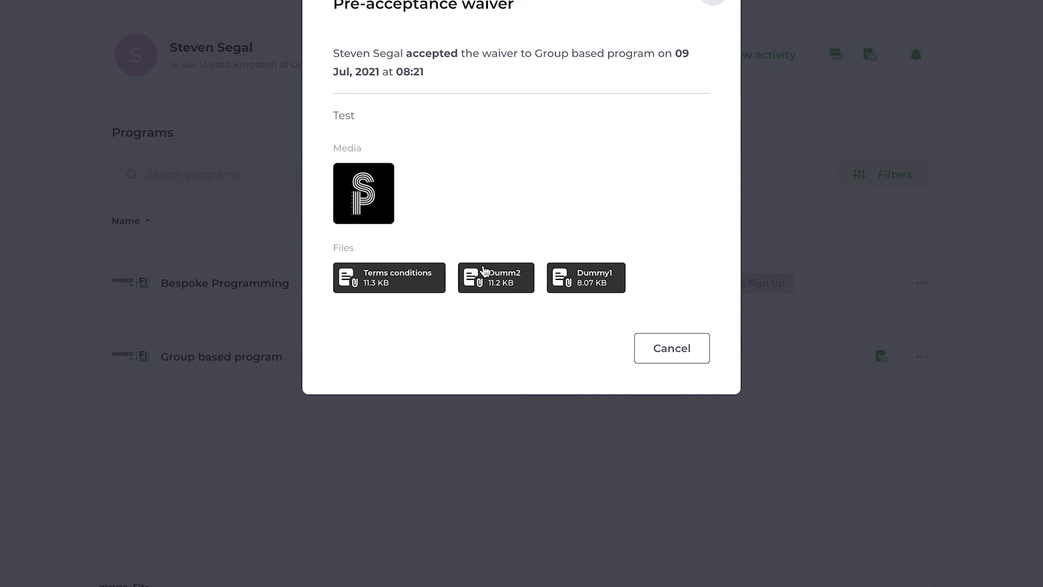
left_click(671, 349)
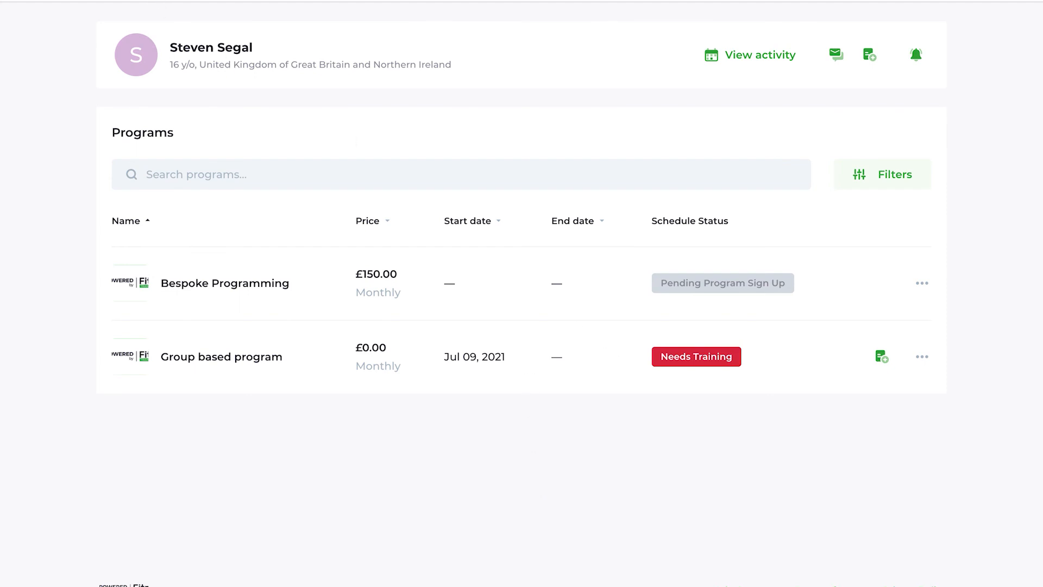
Open the Group based program for editing, review its pre-acceptance waiver text and files, and save the program
left_click(121, 3)
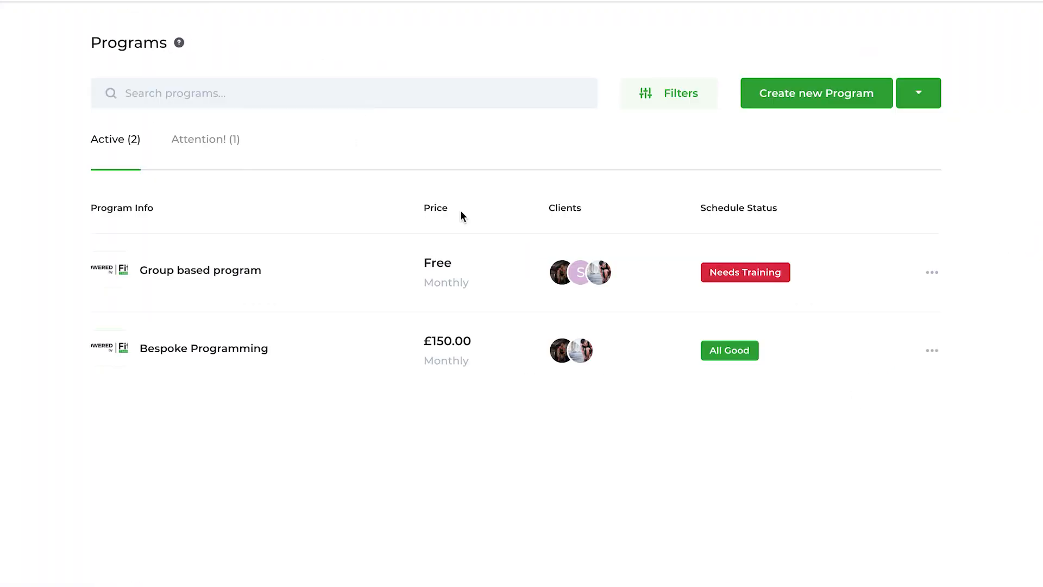
left_click(165, 278)
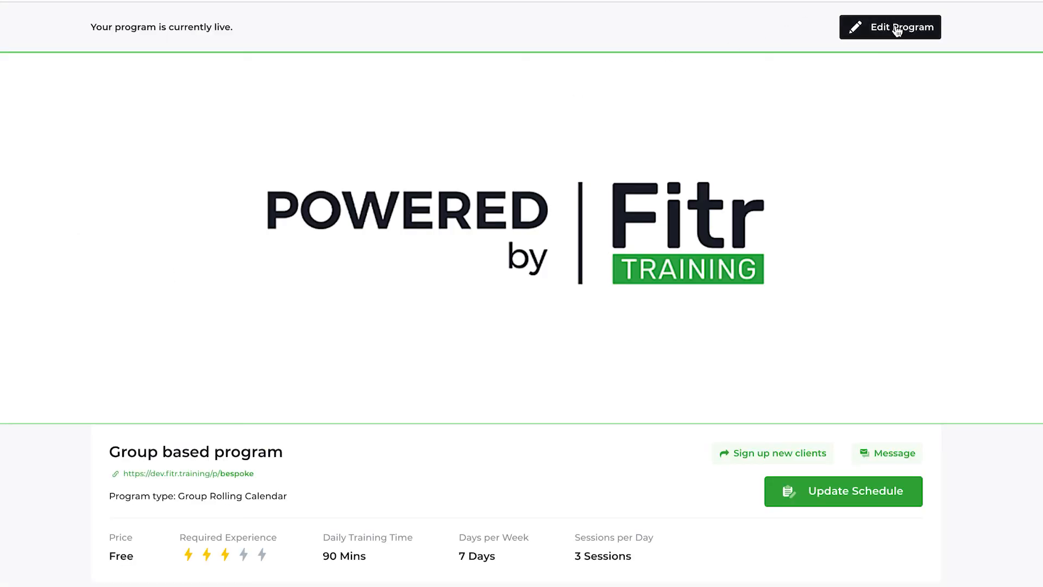
left_click(898, 32)
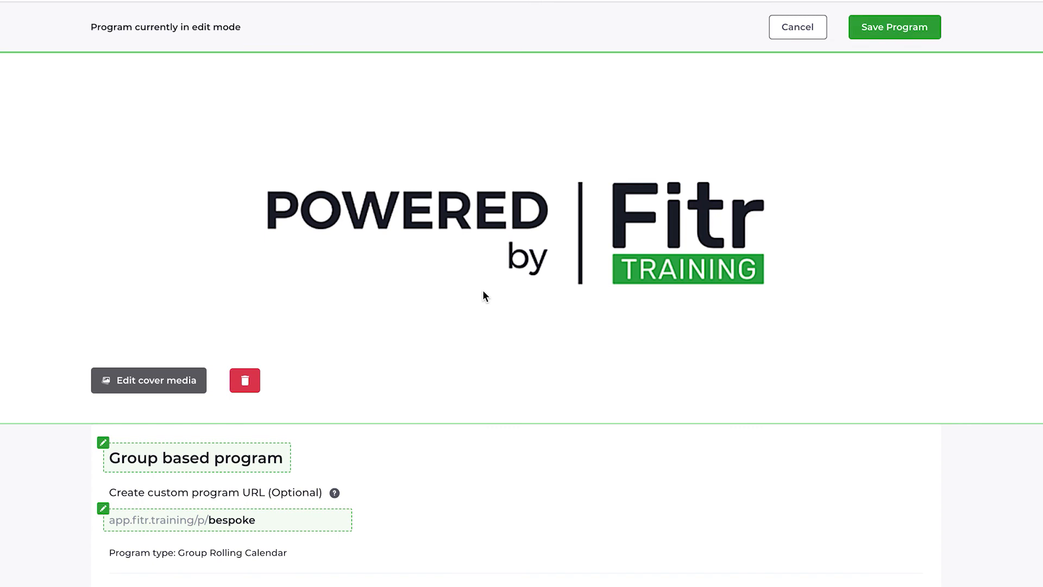
scroll(483, 290, "down", 10)
scroll(484, 293, "down", 1)
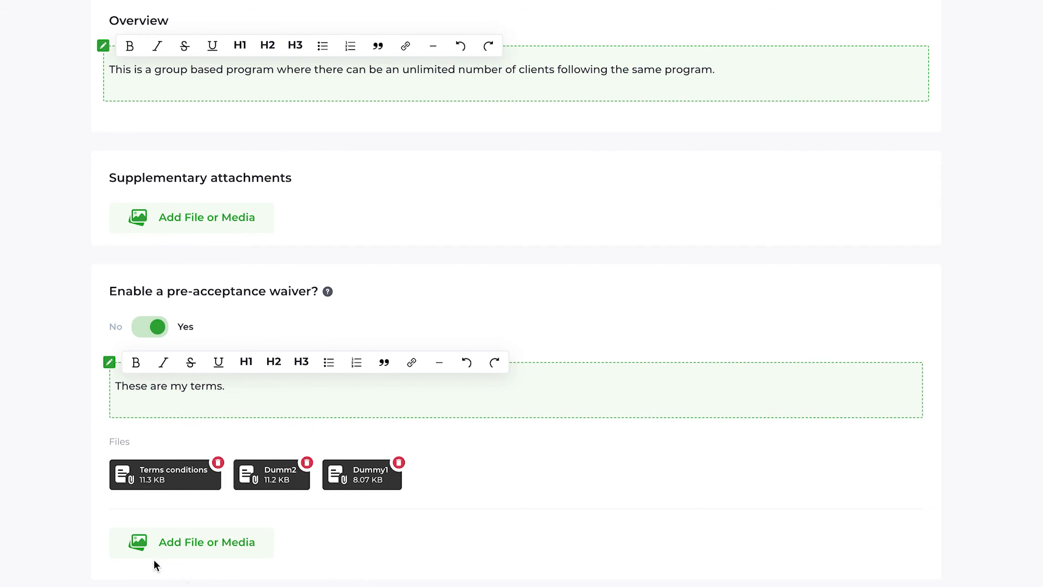
scroll(591, 231, "up", 10)
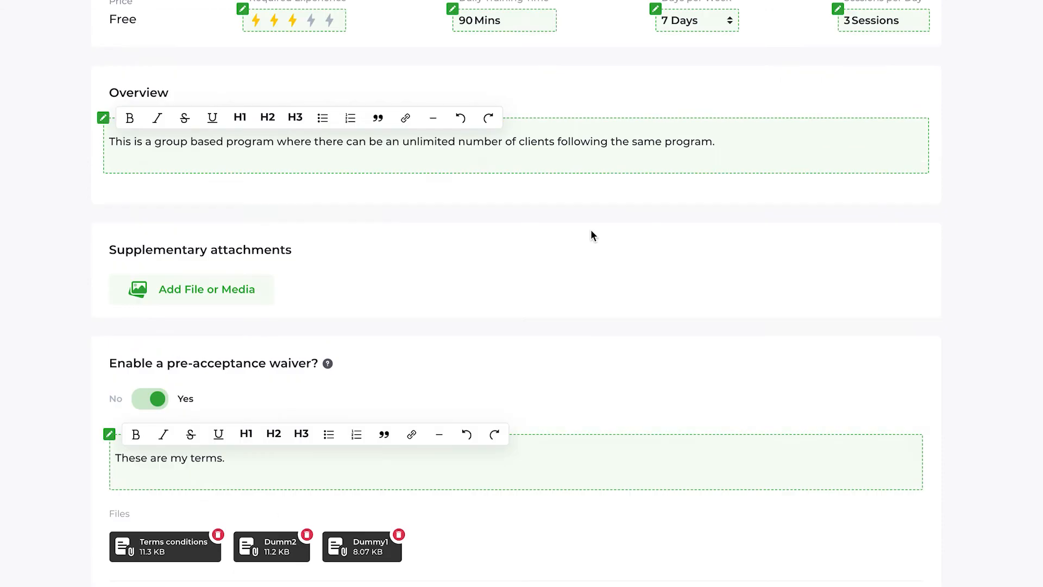
left_click(898, 28)
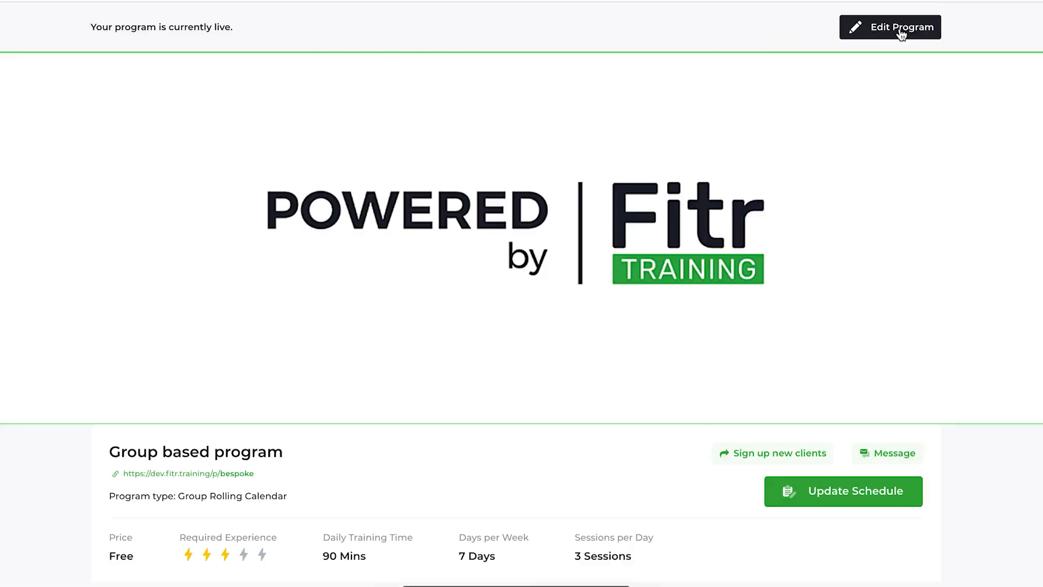
View the pre-acceptance waiver and its attached files on the live Group based program page
scroll(589, 349, "down", 1)
scroll(588, 349, "down", 2)
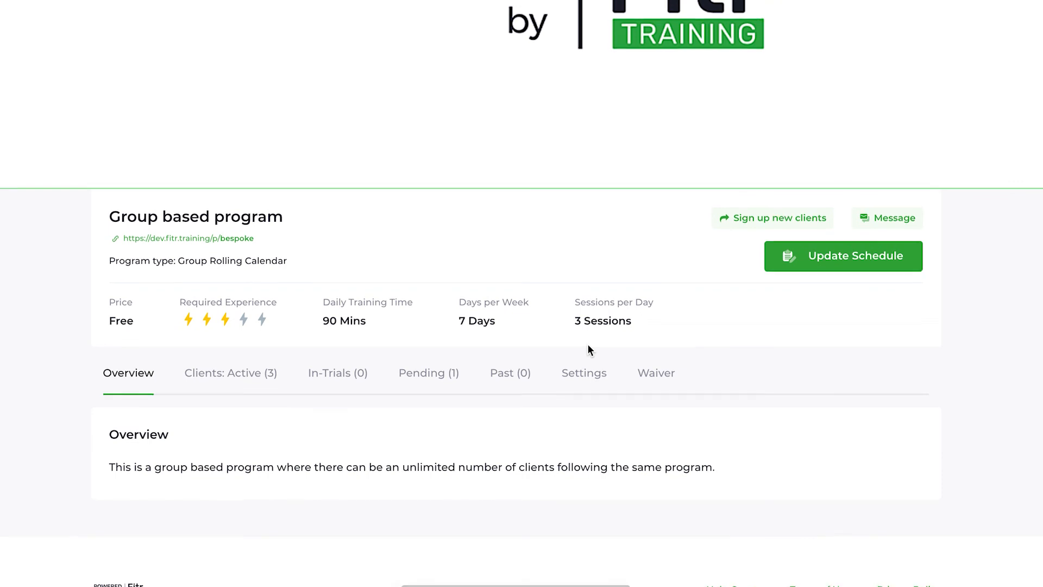
left_click(671, 387)
scroll(666, 387, "down", 1)
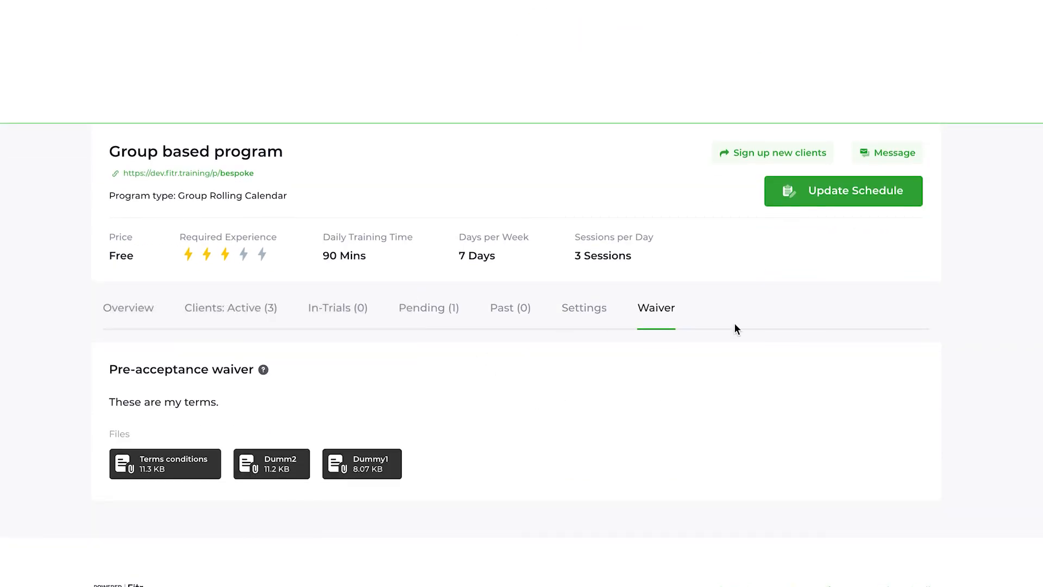
scroll(773, 319, "up", 1)
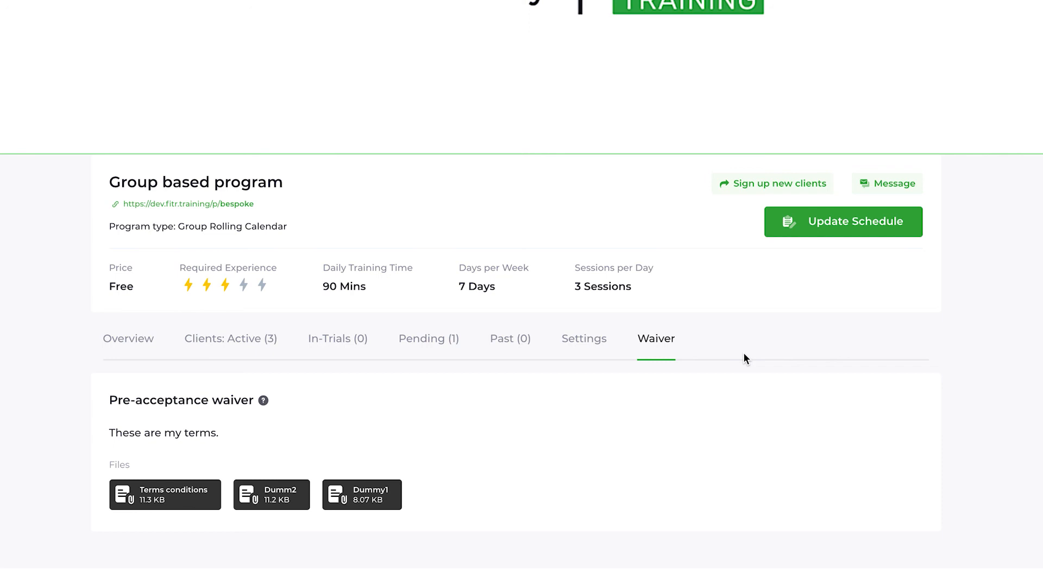
scroll(744, 353, "up", 1)
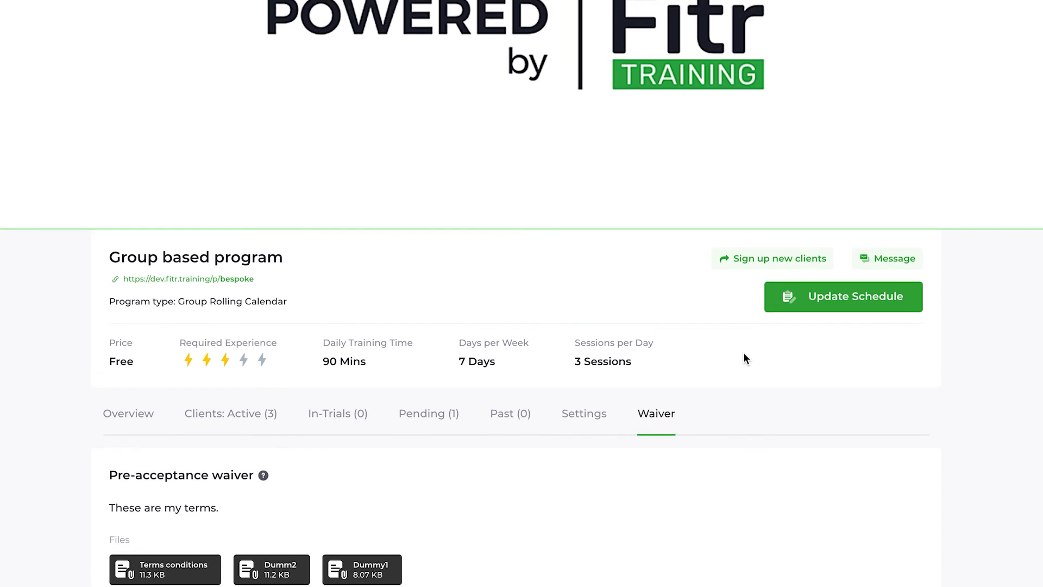
scroll(755, 215, "up", 1)
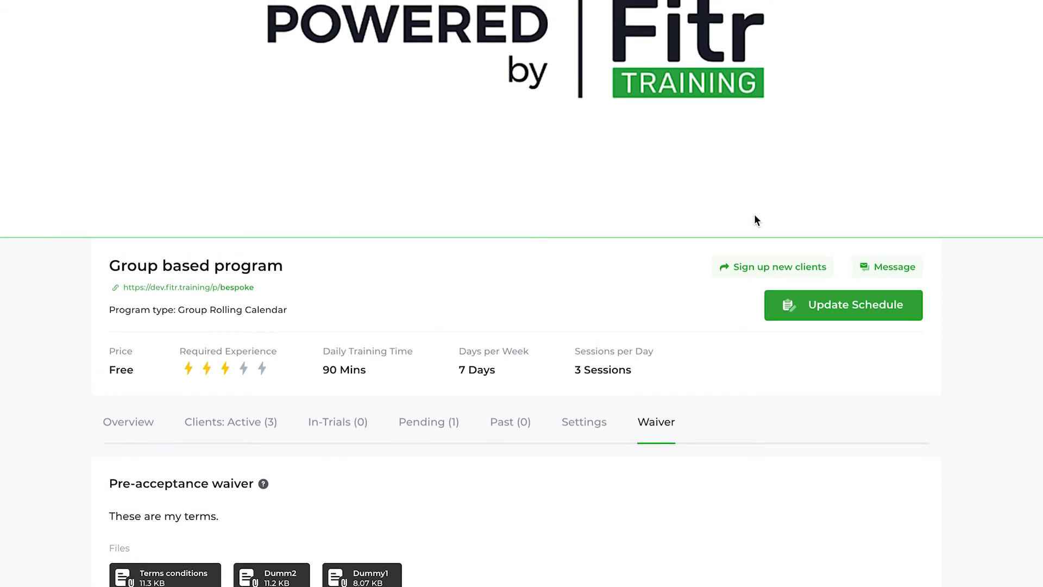